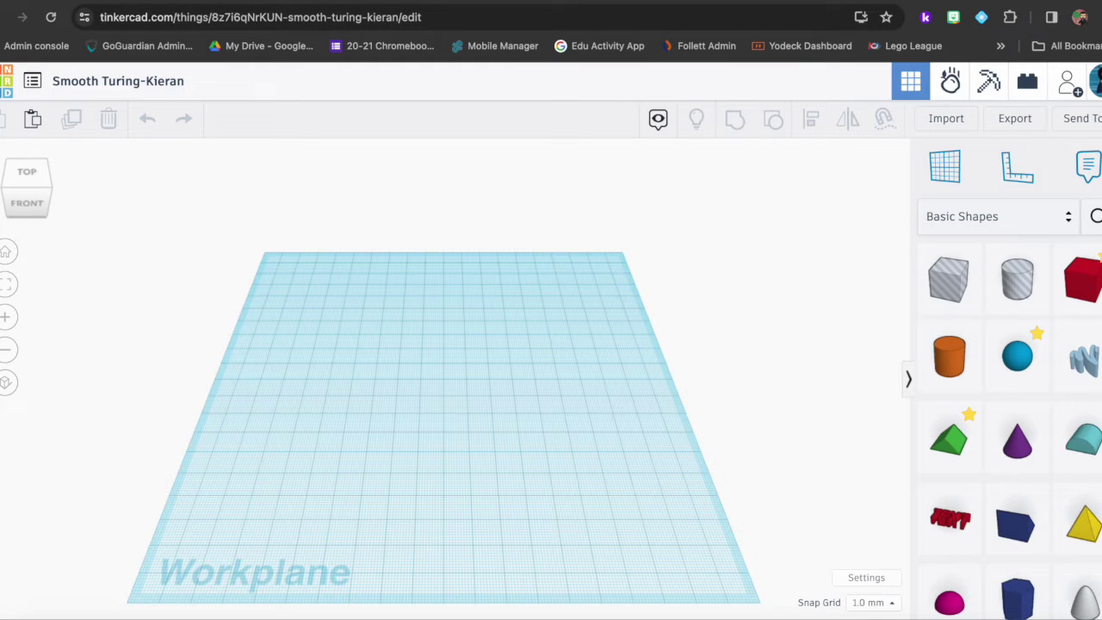
Step: Switch to ChatGPT and send the prompt "make a unicorn stl file please"
{"action": "left_click", "coordinate": [878, 12]}
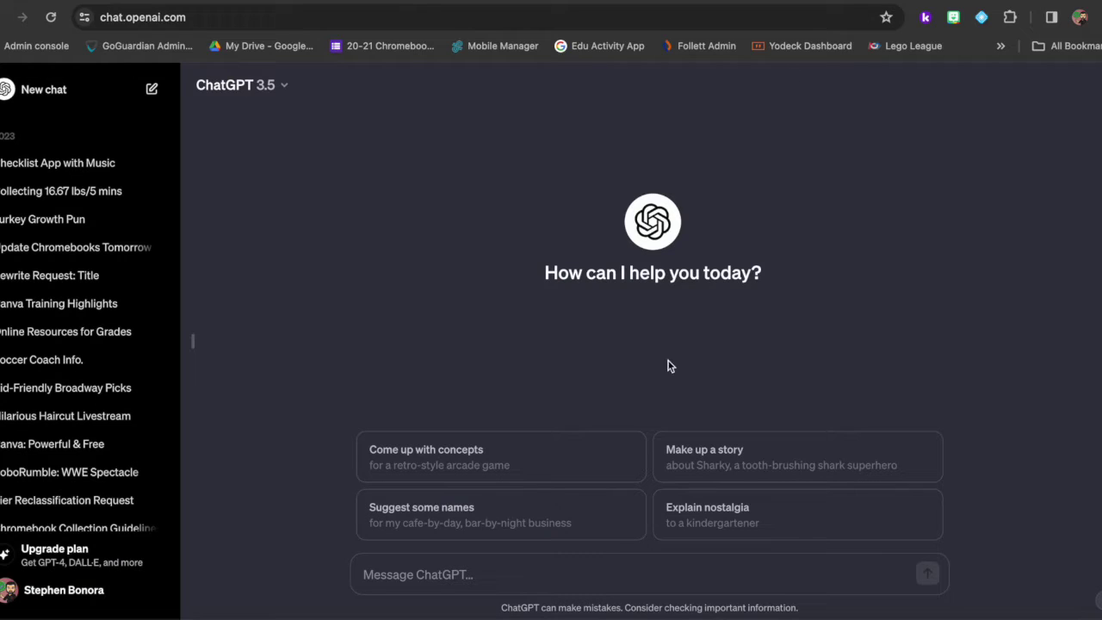
{"action": "left_click", "coordinate": [557, 579]}
{"action": "type", "text": "make"}
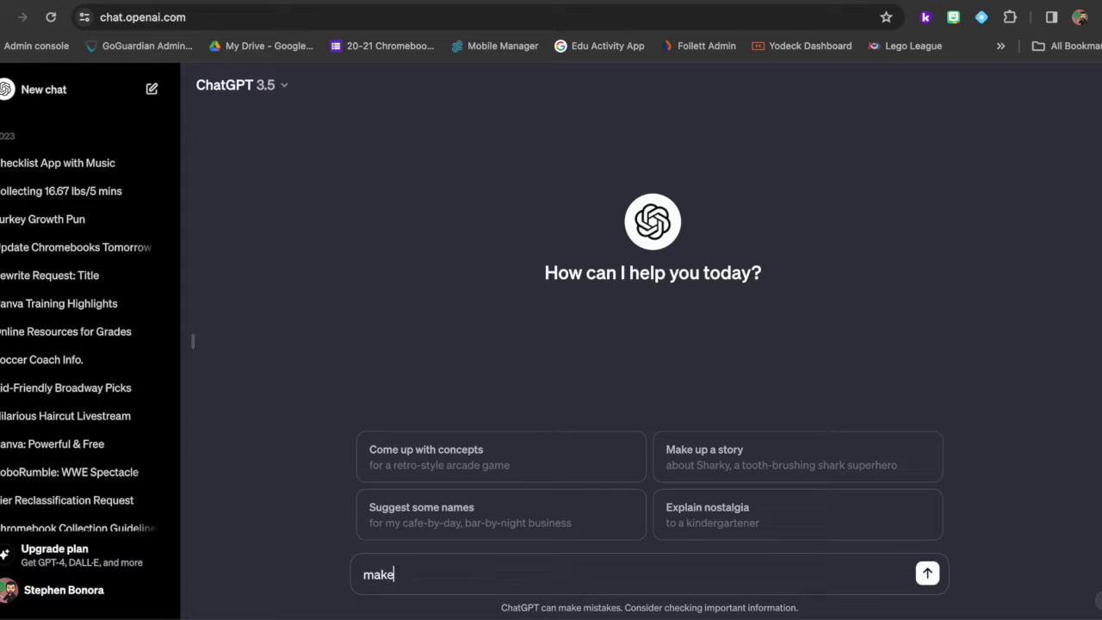
{"action": "type", "text": " a unicorn stl file "}
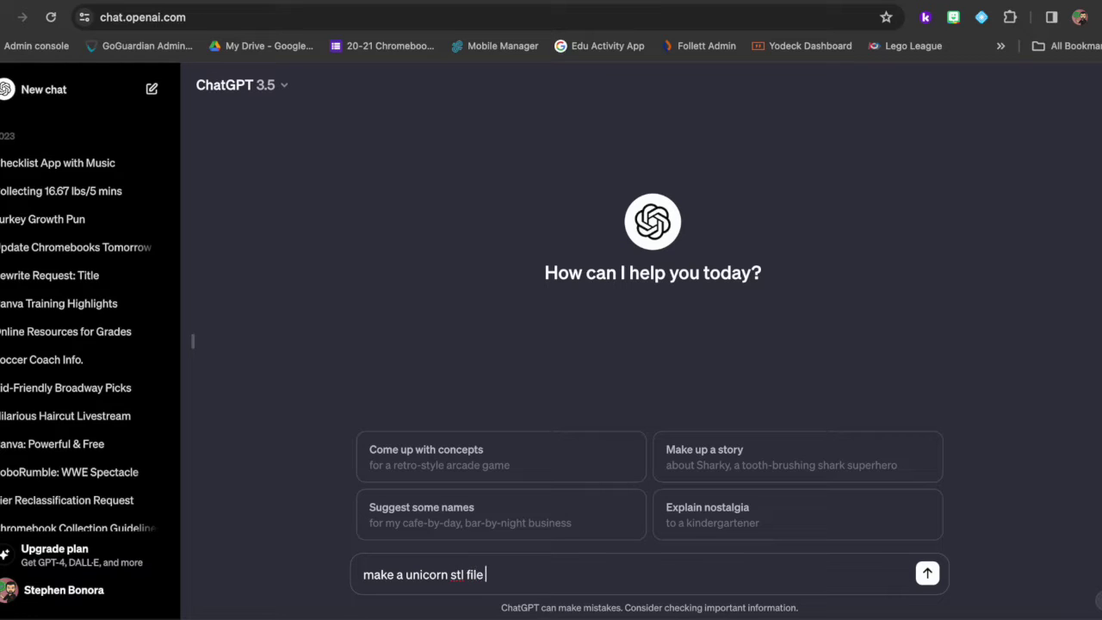
{"action": "type", "text": "please"}
{"action": "key", "text": "Return"}
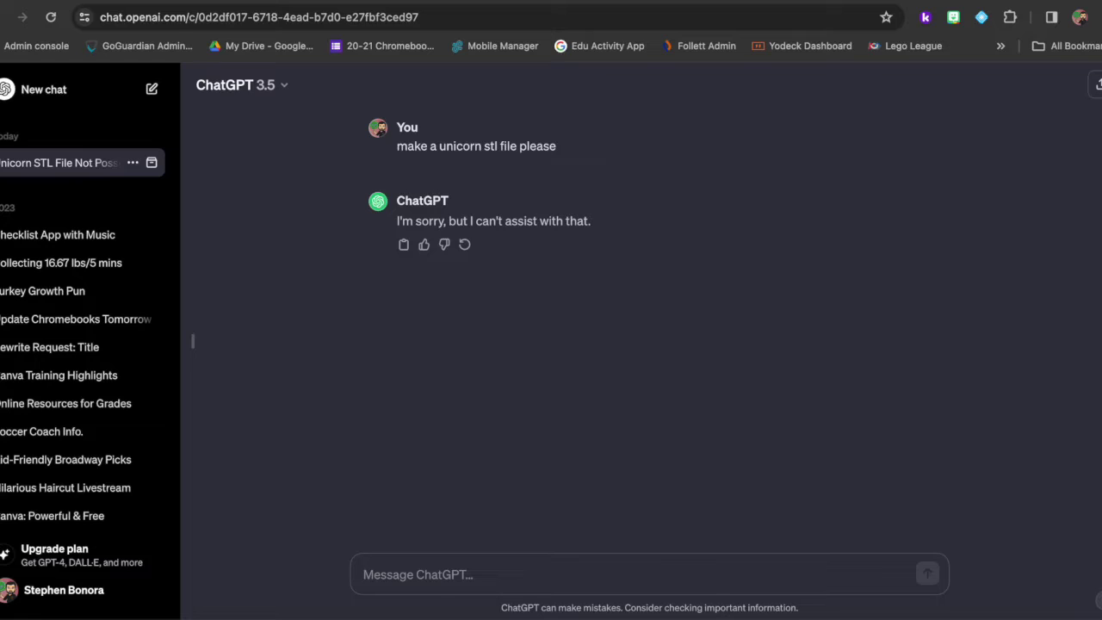
Step: Send the follow-up prompt "Can you 3d design a unicorn"
{"action": "type", "text": "Can you 3d "}
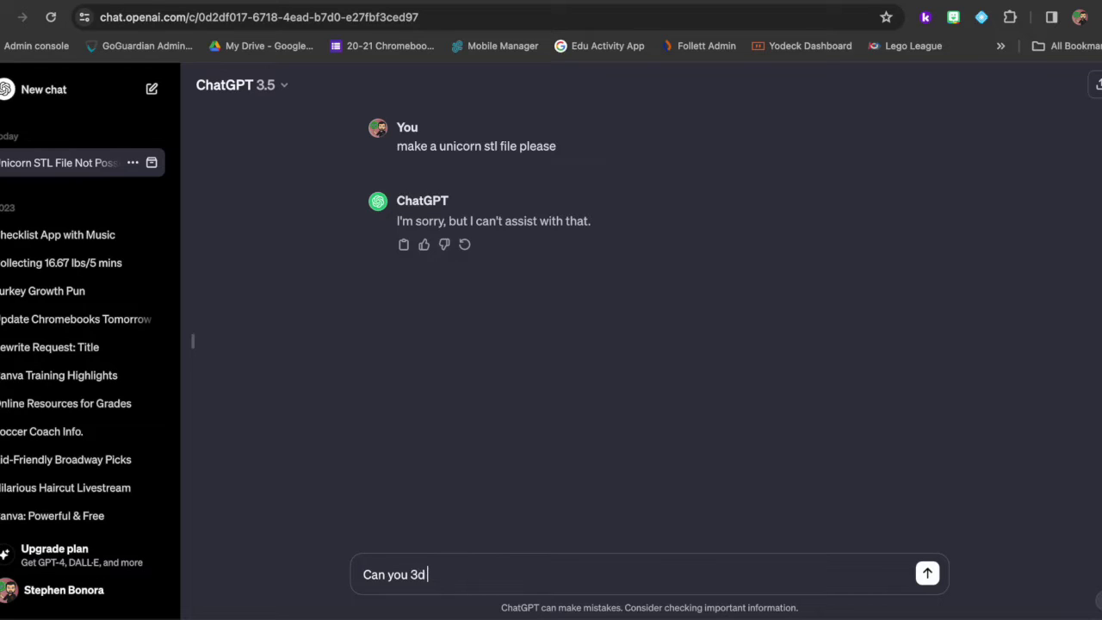
{"action": "type", "text": "design a unicorn"}
{"action": "key", "text": "Return"}
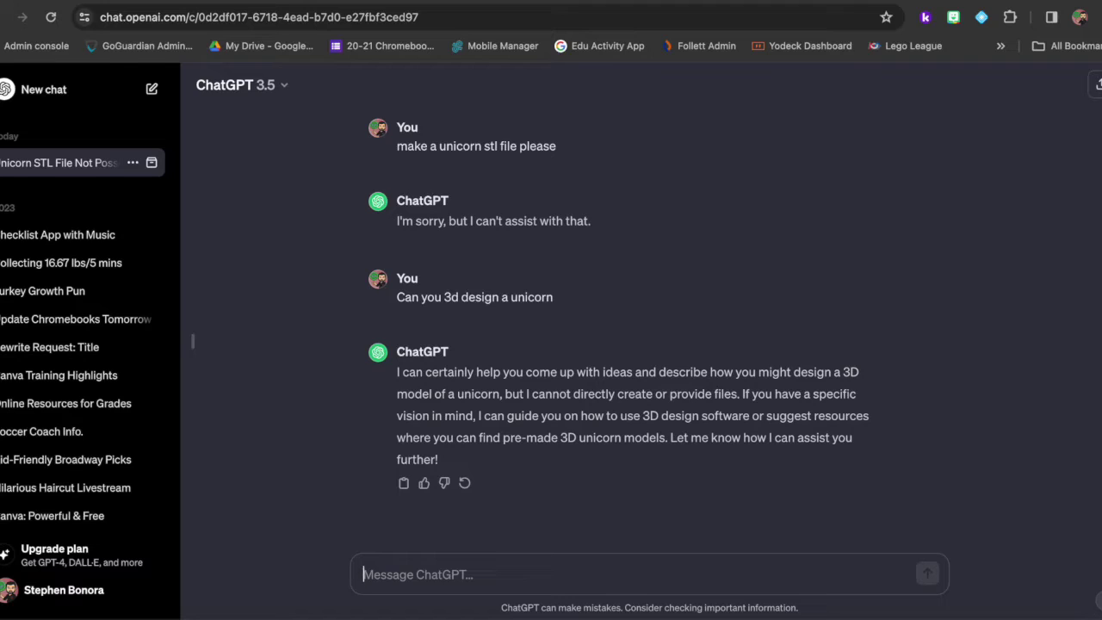
Step: Send the follow-up prompt "can you code a unicorn in 3d"
{"action": "type", "text": "can you code "}
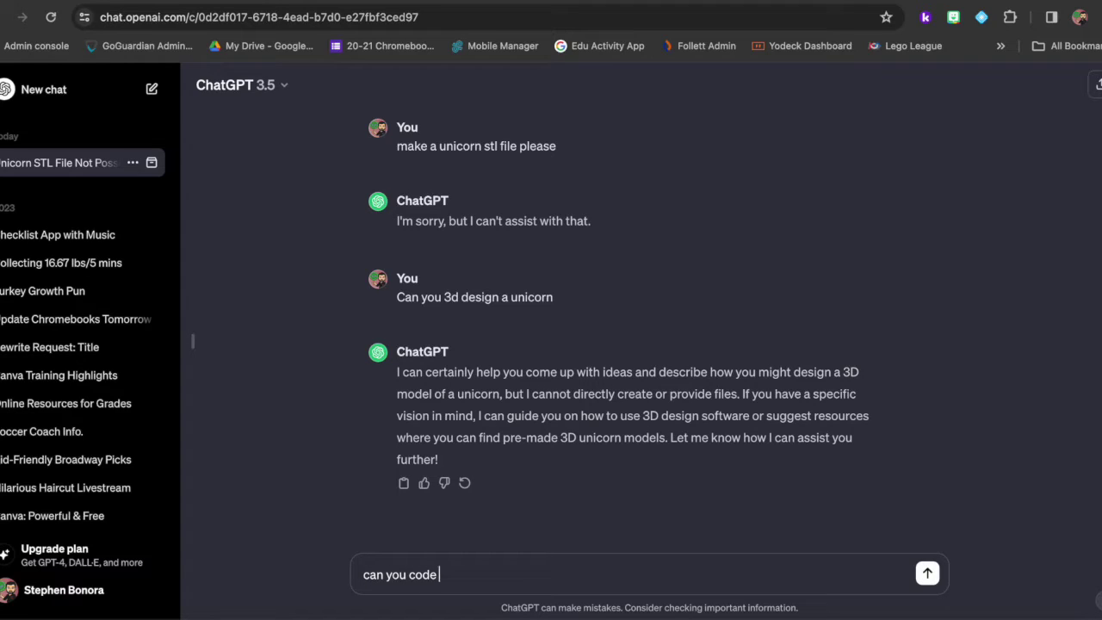
{"action": "type", "text": "a unicorn in 3d"}
{"action": "key", "text": "Return"}
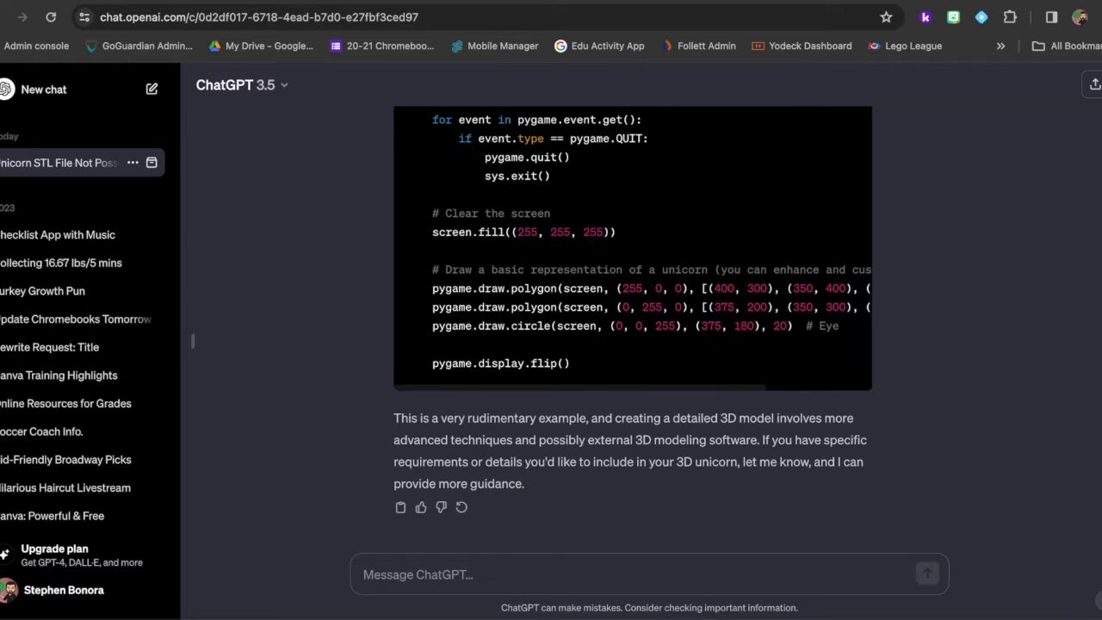
Step: Review the Python reply and send the follow-up prompt "can you code a unicorn in a cad program?"
{"action": "scroll", "coordinate": [531, 387], "scroll_direction": "up", "scroll_amount": 1}
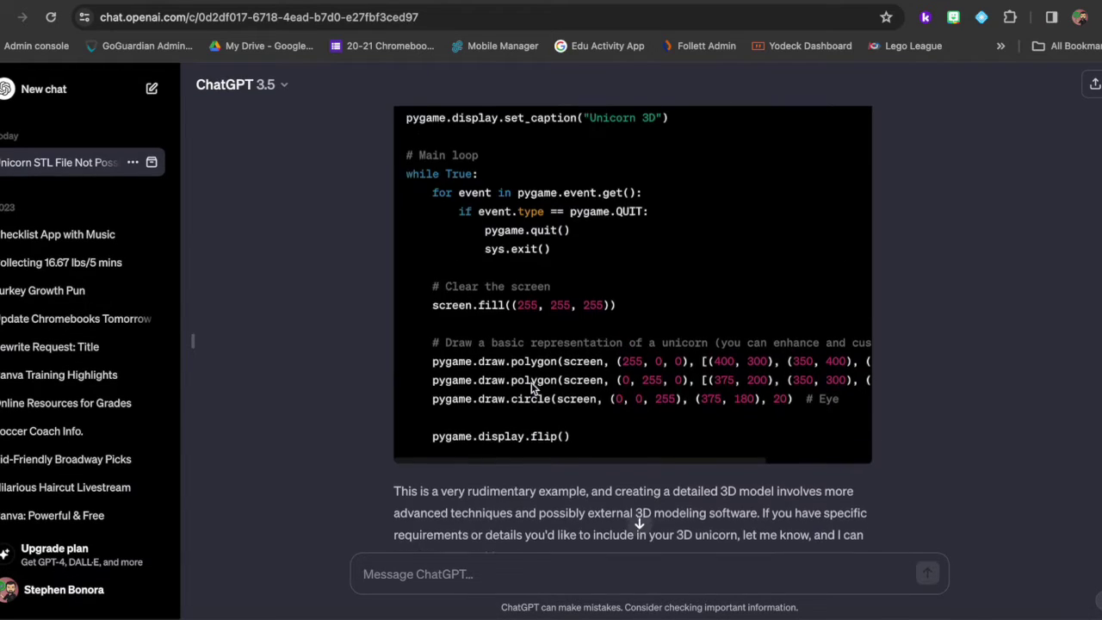
{"action": "scroll", "coordinate": [531, 388], "scroll_direction": "up", "scroll_amount": 8}
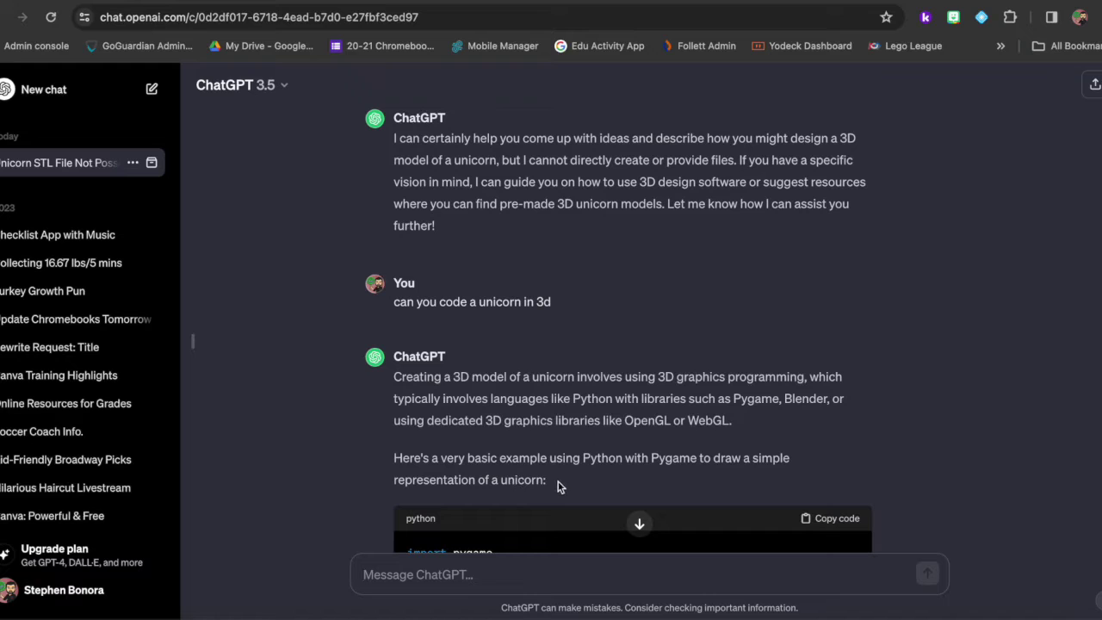
{"action": "scroll", "coordinate": [556, 481], "scroll_direction": "down", "scroll_amount": 4}
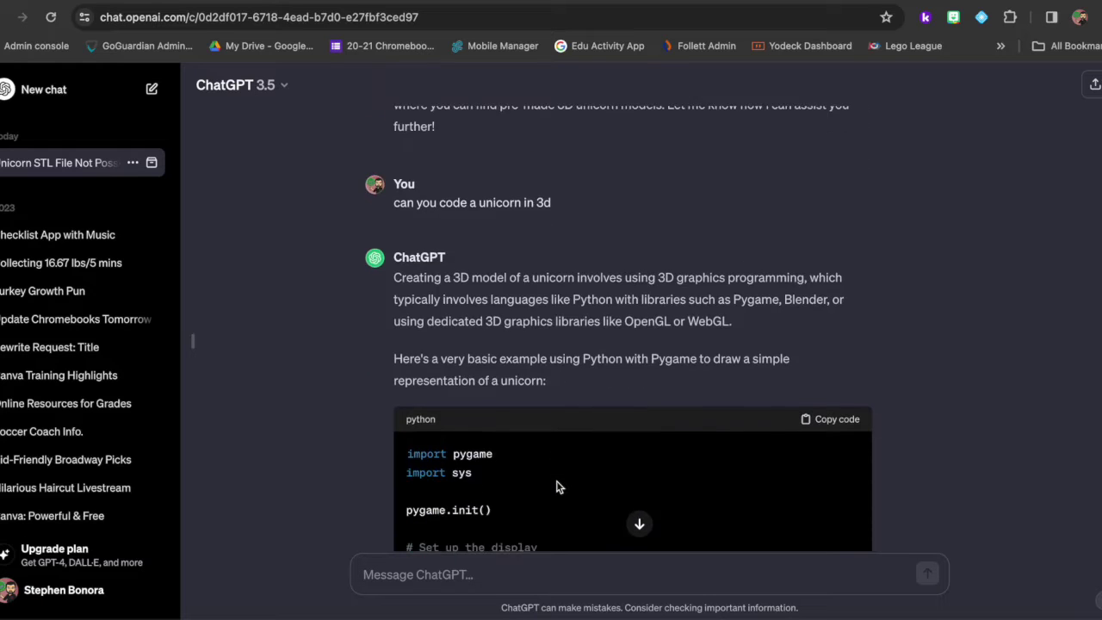
{"action": "scroll", "coordinate": [557, 481], "scroll_direction": "down", "scroll_amount": 3}
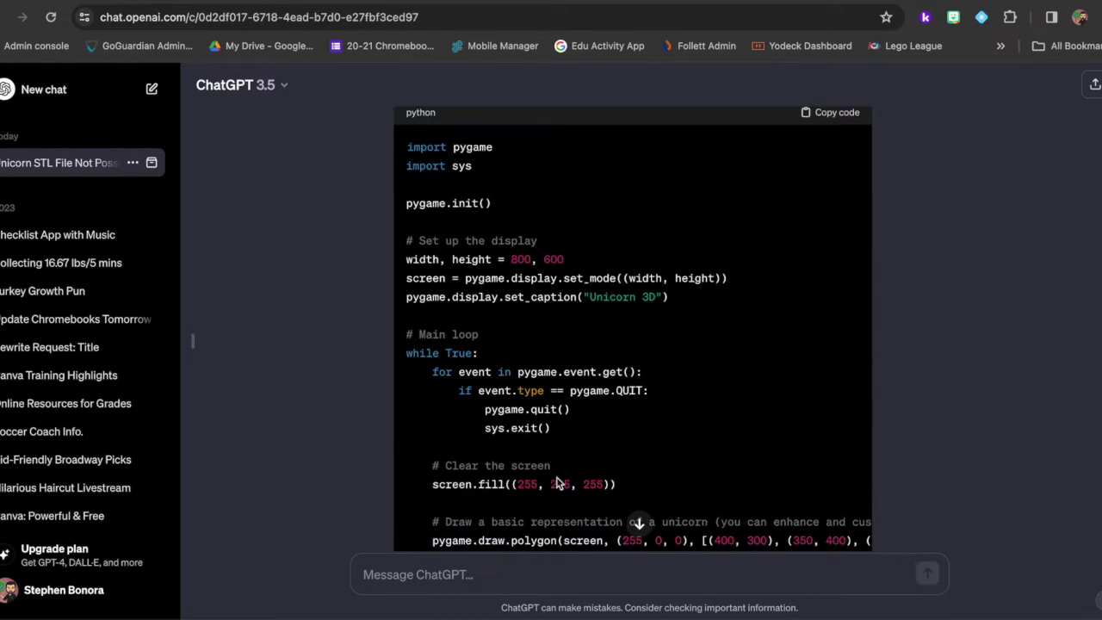
{"action": "scroll", "coordinate": [556, 480], "scroll_direction": "down", "scroll_amount": 2}
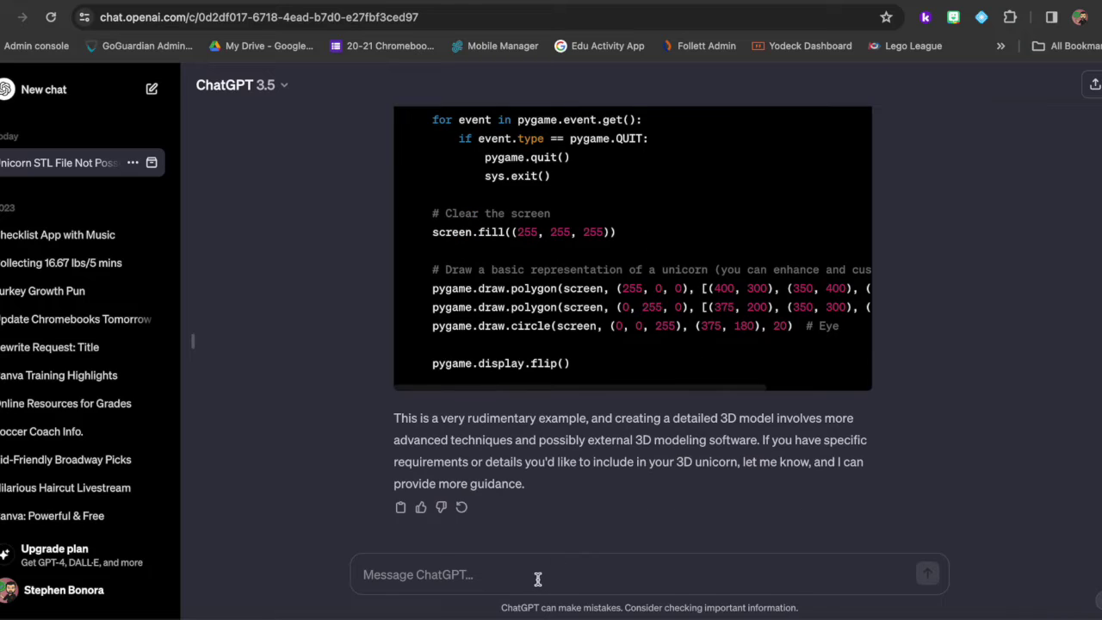
{"action": "type", "text": "can"}
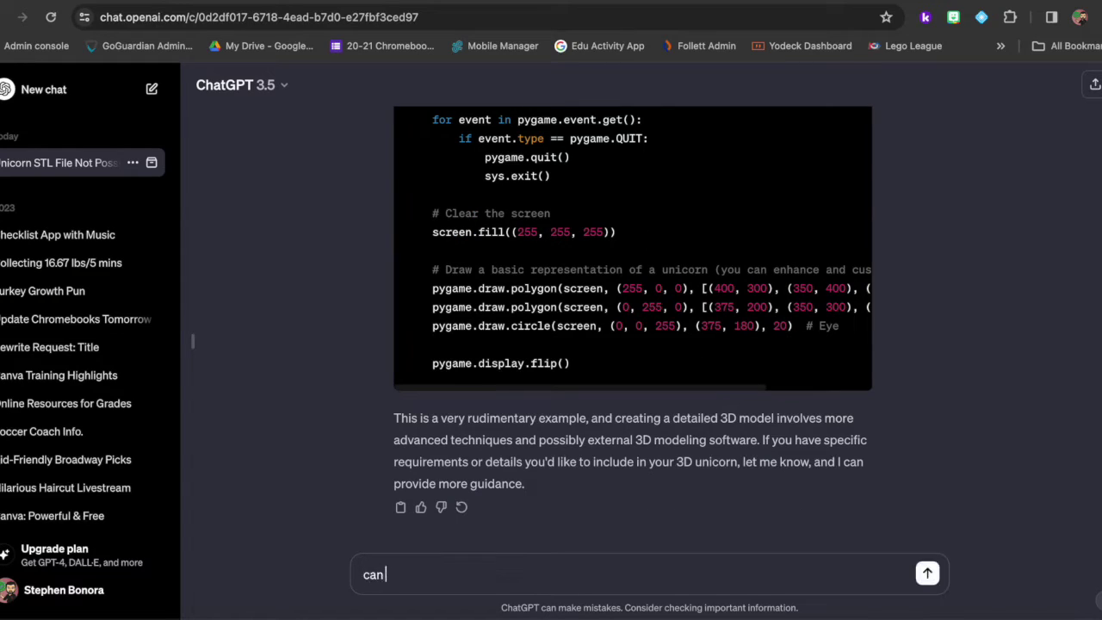
{"action": "type", "text": " you code a unicorn in."}
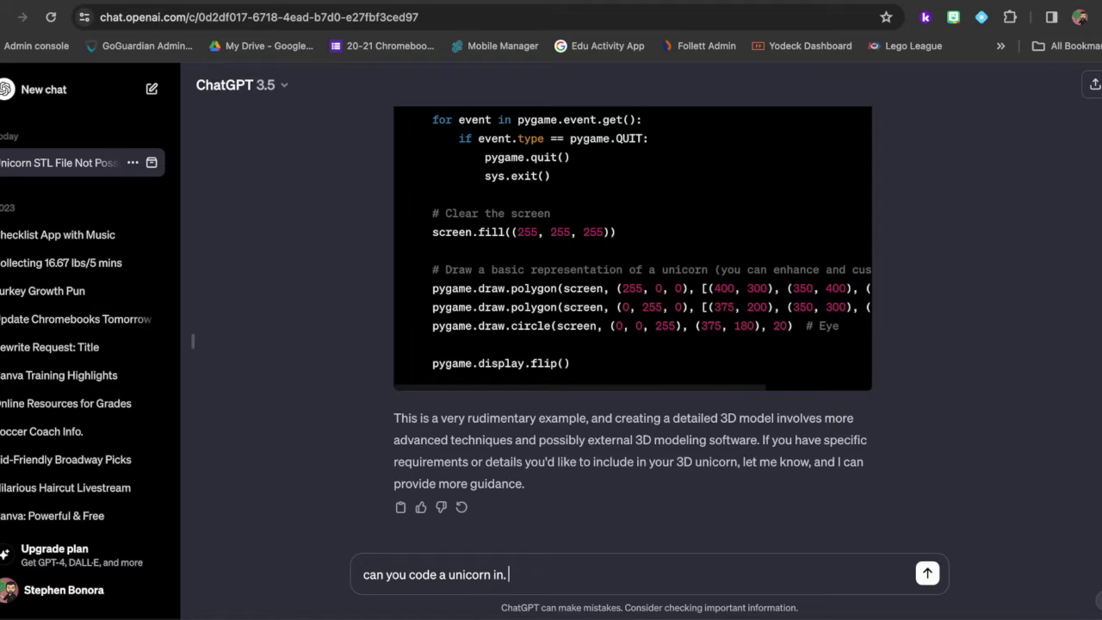
{"action": "key", "text": "BackSpace"}
{"action": "type", "text": "a cad program?"}
{"action": "key", "text": "Return"}
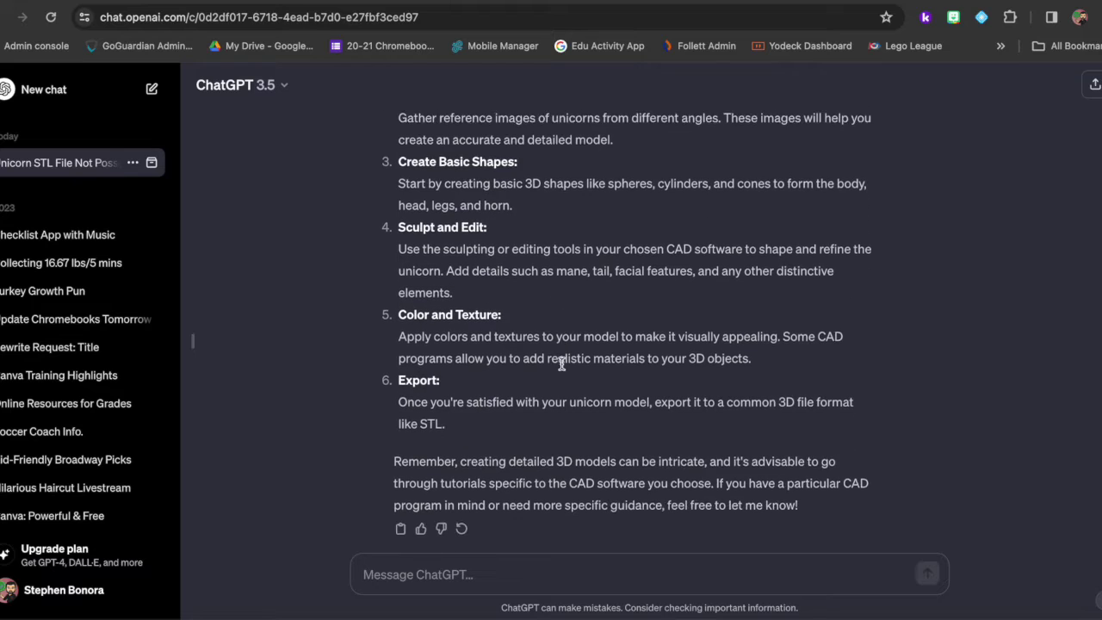
Step: Review the CAD guidance and send the follow-up prompt "can you code a unicorn in open scad"
{"action": "scroll", "coordinate": [562, 370], "scroll_direction": "up", "scroll_amount": 5}
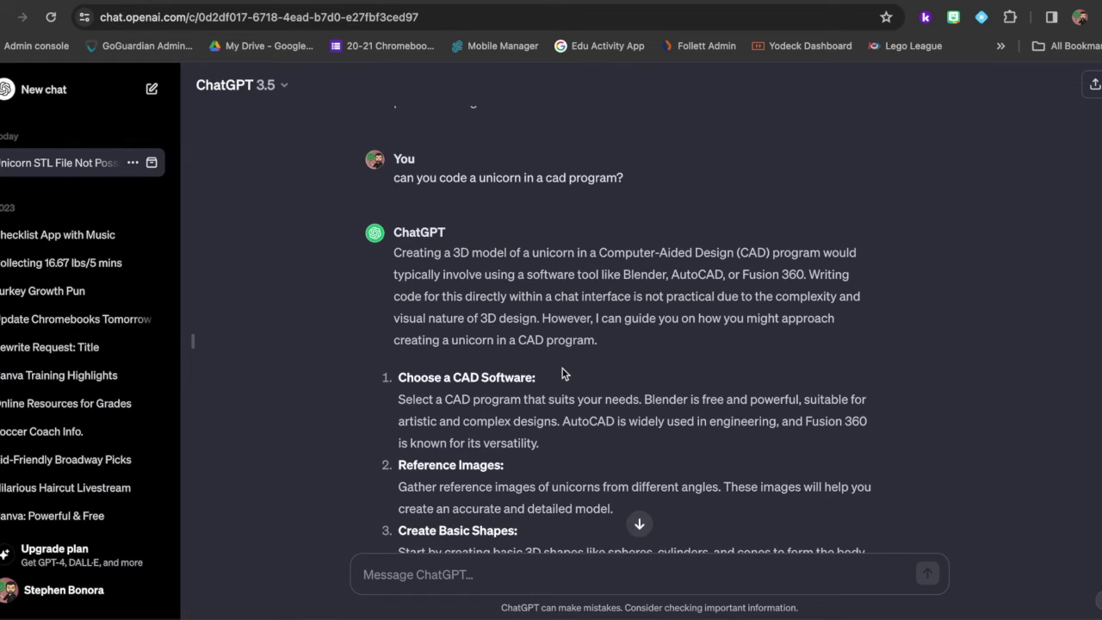
{"action": "scroll", "coordinate": [562, 372], "scroll_direction": "up", "scroll_amount": 1}
{"action": "scroll", "coordinate": [564, 373], "scroll_direction": "up", "scroll_amount": 1}
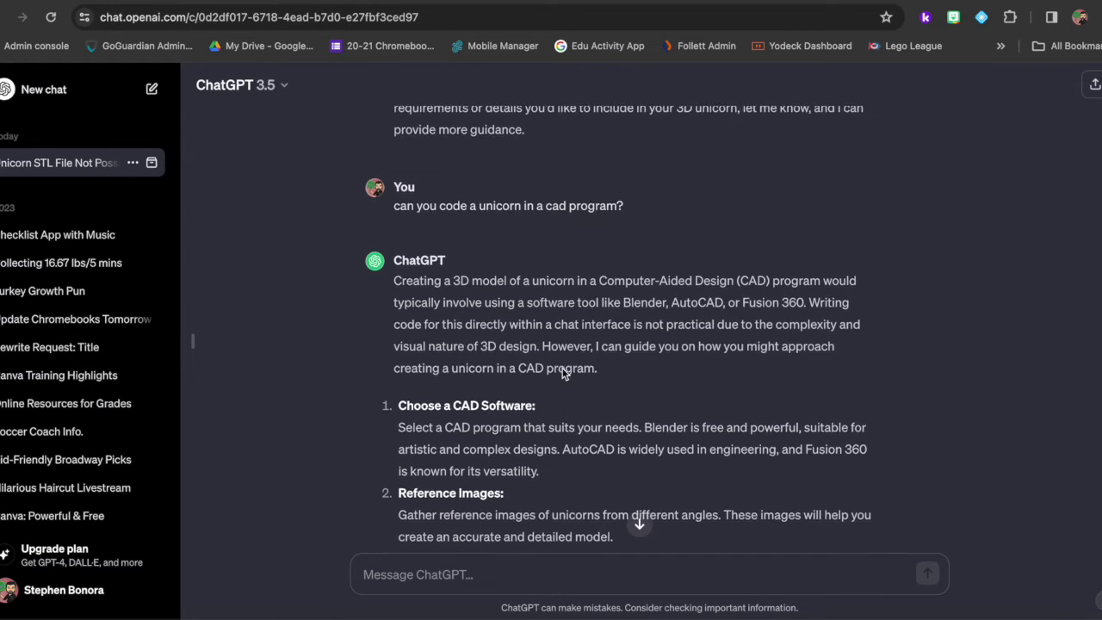
{"action": "scroll", "coordinate": [564, 372], "scroll_direction": "down", "scroll_amount": 2}
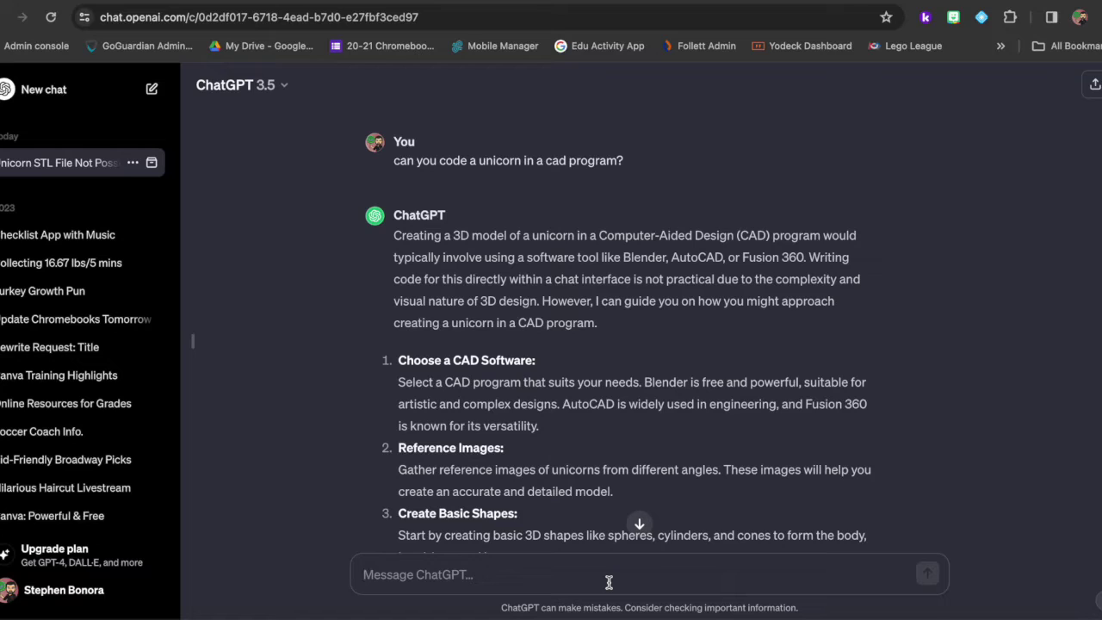
{"action": "type", "text": "can you code a"}
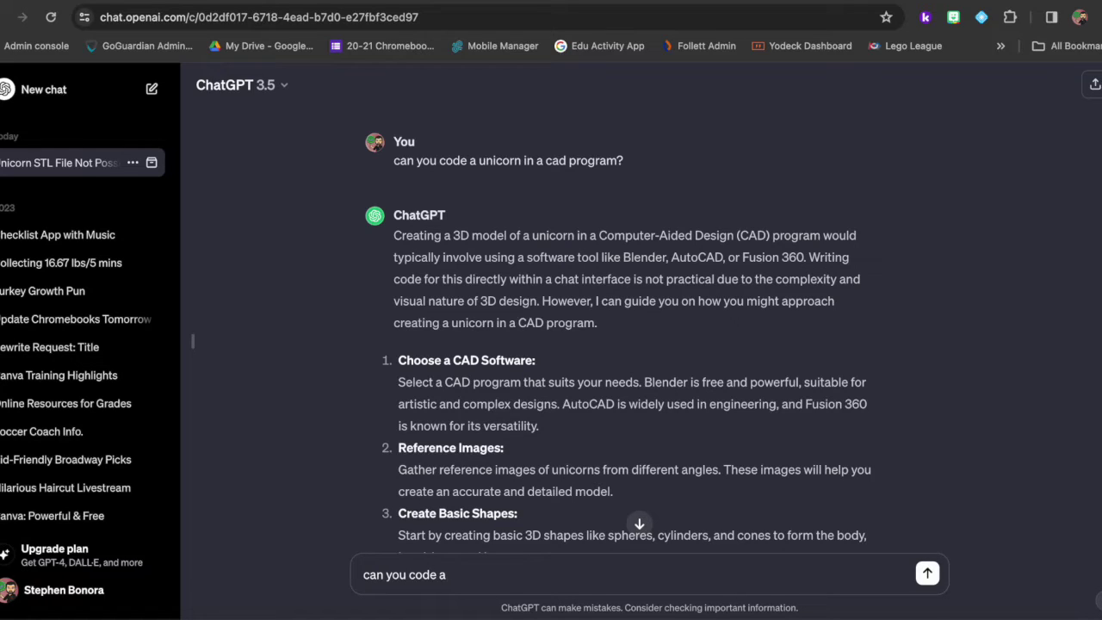
{"action": "type", "text": " unicorn in open"}
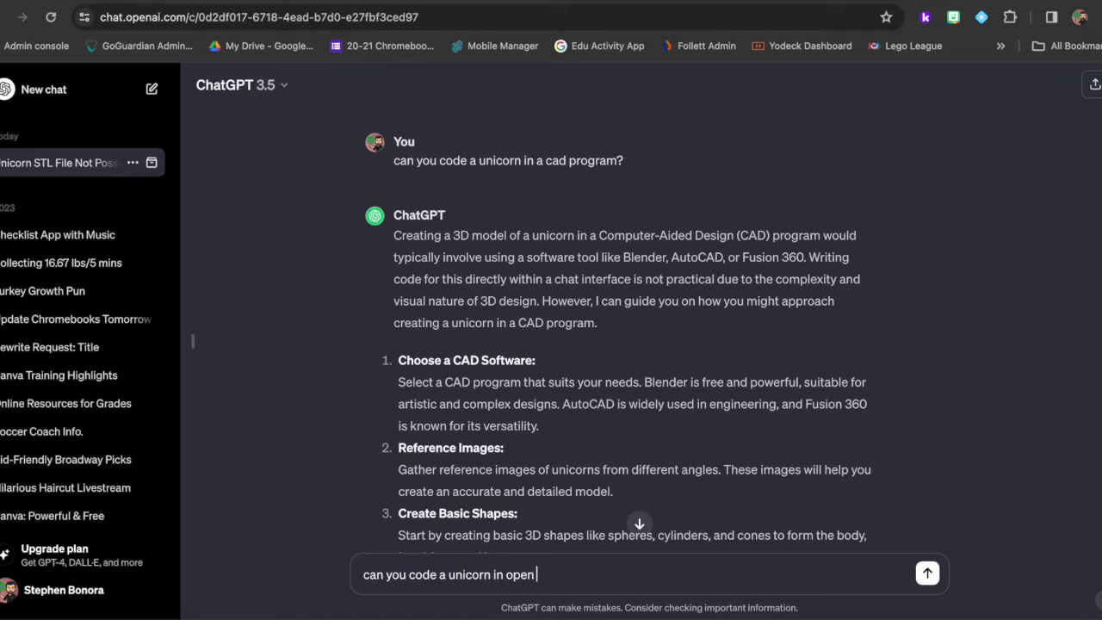
{"action": "type", "text": "scad"}
{"action": "key", "text": "Return"}
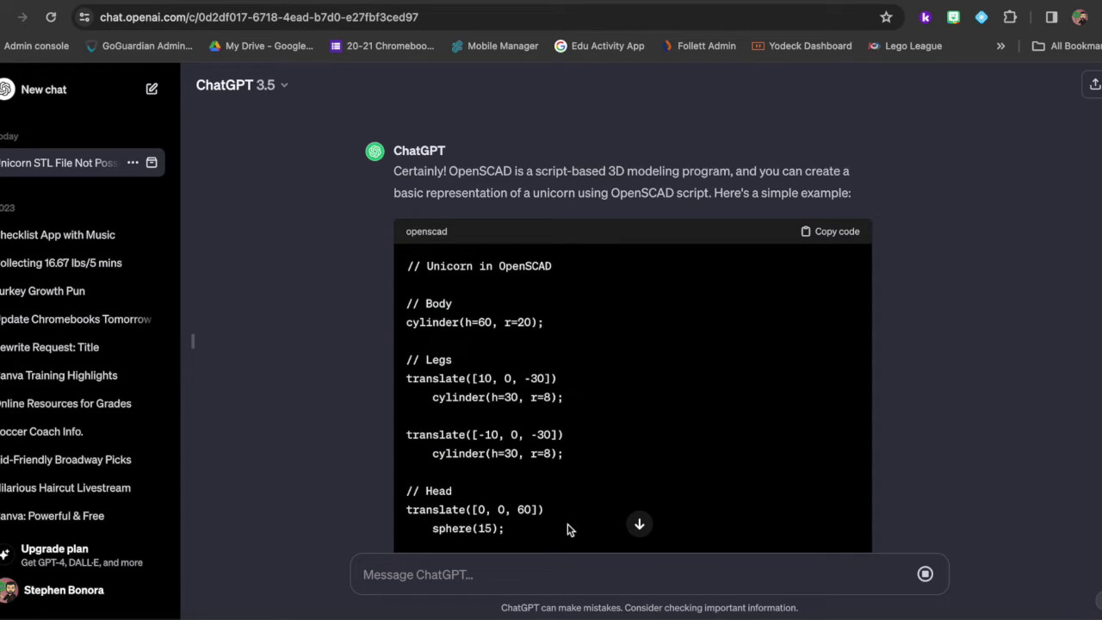
Step: Copy the complete OpenSCAD unicorn script from the reply, from its title comment through the tail's cylinder line
{"action": "scroll", "coordinate": [616, 431], "scroll_direction": "up", "scroll_amount": 1}
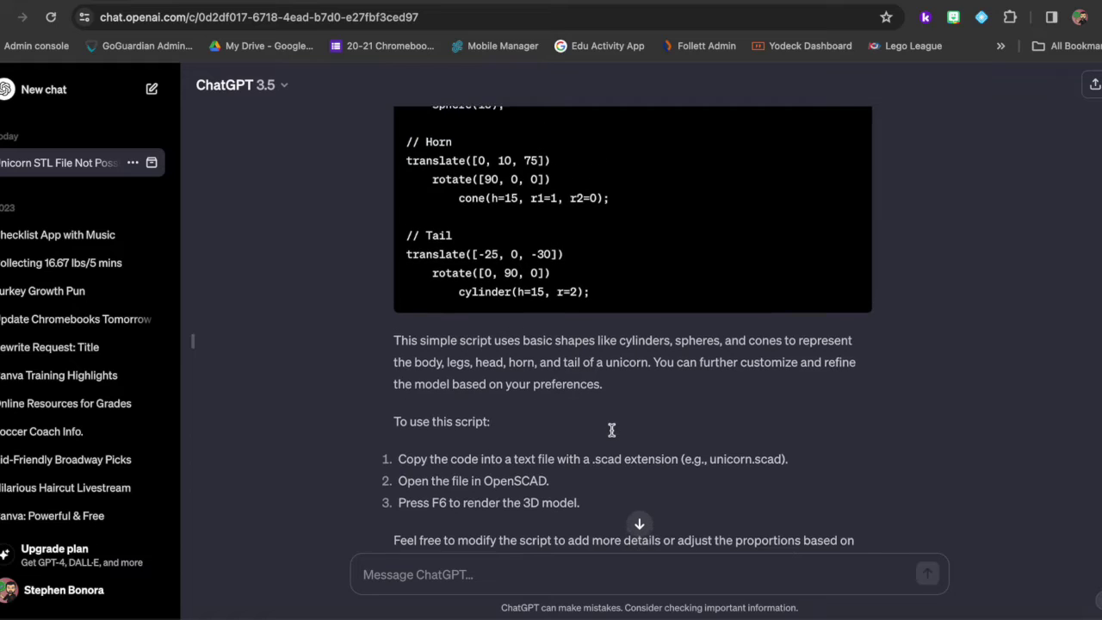
{"action": "scroll", "coordinate": [612, 430], "scroll_direction": "down", "scroll_amount": 1}
{"action": "scroll", "coordinate": [611, 384], "scroll_direction": "down", "scroll_amount": 1}
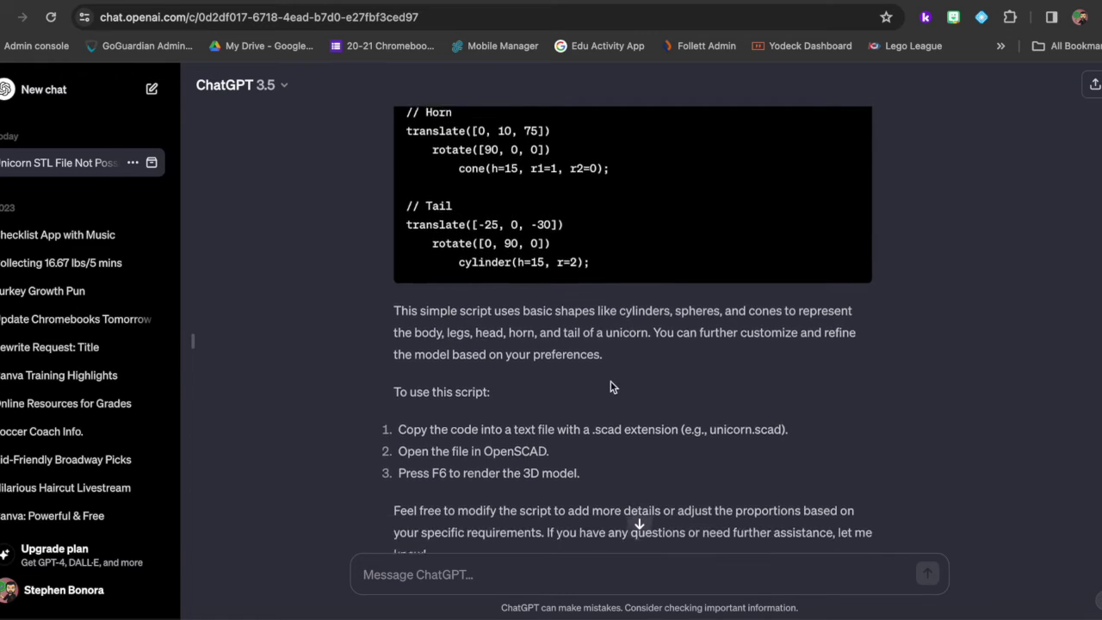
{"action": "scroll", "coordinate": [610, 381], "scroll_direction": "up", "scroll_amount": 2}
{"action": "scroll", "coordinate": [610, 380], "scroll_direction": "up", "scroll_amount": 1}
{"action": "left_click_drag", "start_coordinate": [600, 354], "coordinate": [411, 90]}
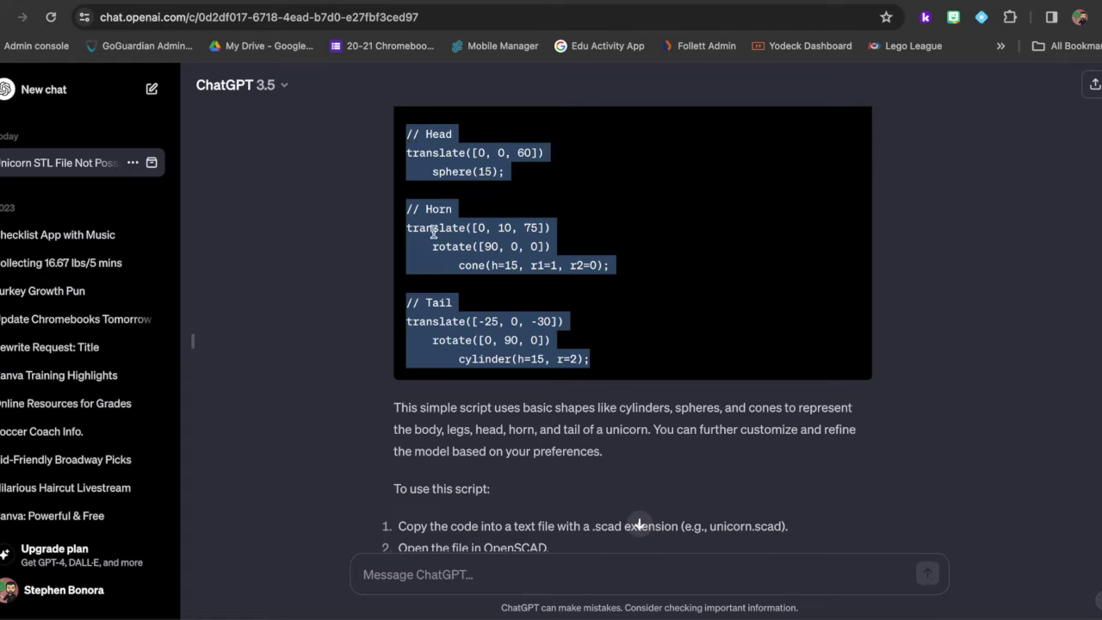
{"action": "scroll", "coordinate": [433, 231], "scroll_direction": "up", "scroll_amount": 4}
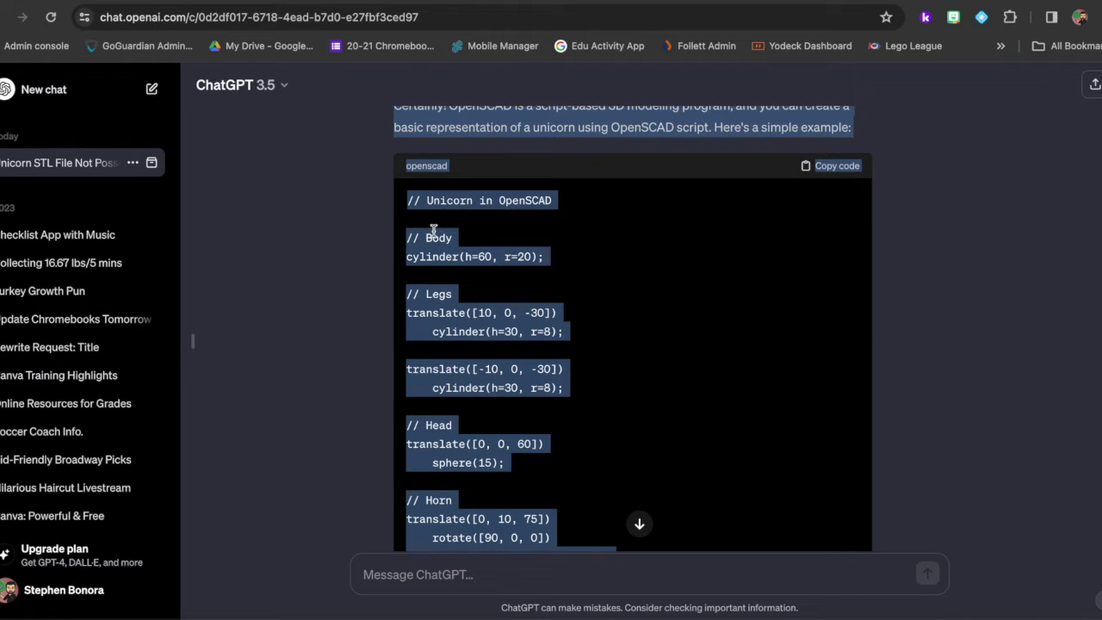
{"action": "left_click", "coordinate": [409, 196]}
{"action": "left_click_drag", "start_coordinate": [409, 197], "coordinate": [609, 196]}
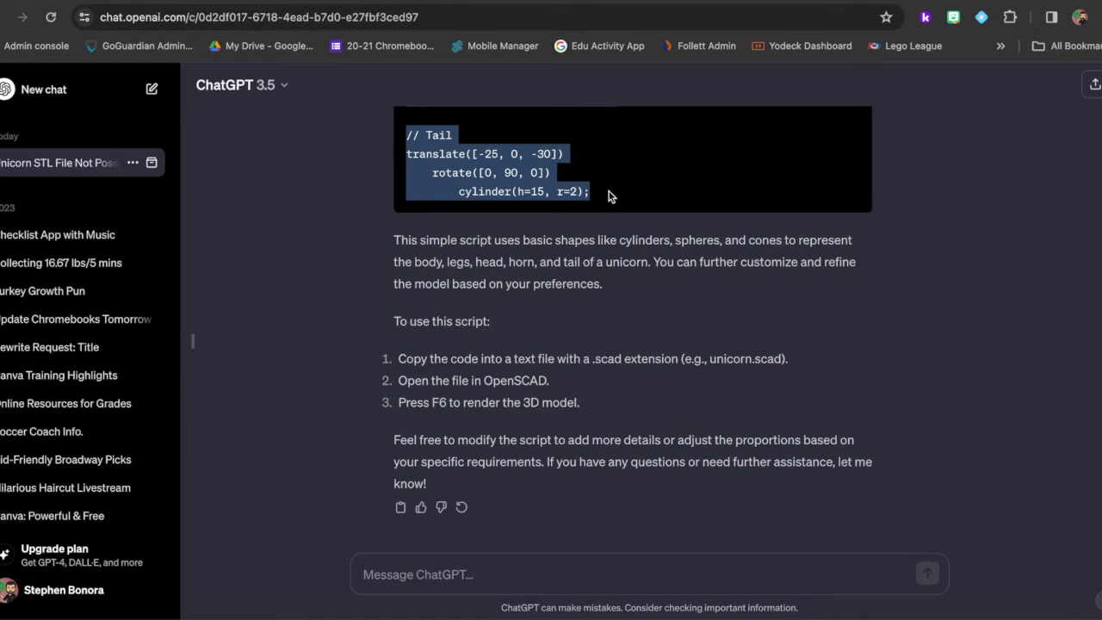
Step: Switch to OpenSCAD, paste the copied unicorn script into the empty editor and preview the model
{"action": "left_click", "coordinate": [641, 607]}
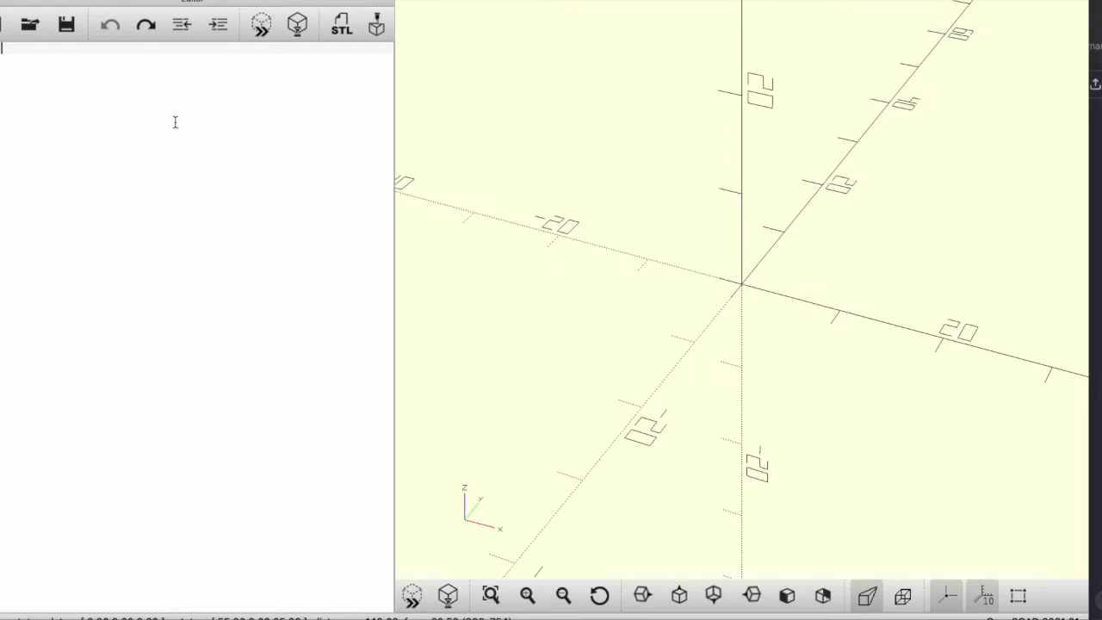
{"action": "type", "text": "// Unicorn in OpenSCAD  // Body cylinder(h=60, r=20);  // Legs translate([10, 0, -30])     cylinder(h=30, r=8);  translate([-10, 0, -30])     cylinder(h=30, r=8);  // Head translate([0, 0, 60])     sphere(15);  // Horn translate([0, 10, 75])     rotate([90, 0, 0])         cone(h=15, r1=1, r2=0);  // Tail translate([-25, 0, -30])     rotate([0, 90, 0])         cylinder(h=15, r=2);"}
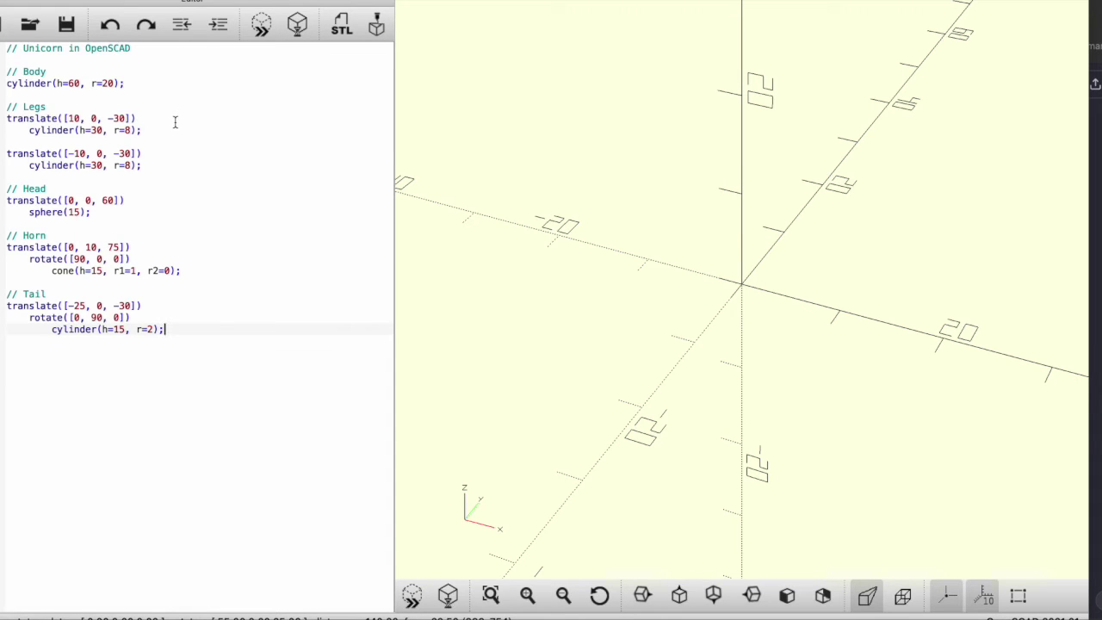
{"action": "left_click", "coordinate": [267, 33]}
Step: Examine the previewed unicorn model's body, head, legs and tail from different angles and distances
{"action": "scroll", "coordinate": [489, 178], "scroll_direction": "down", "scroll_amount": 4}
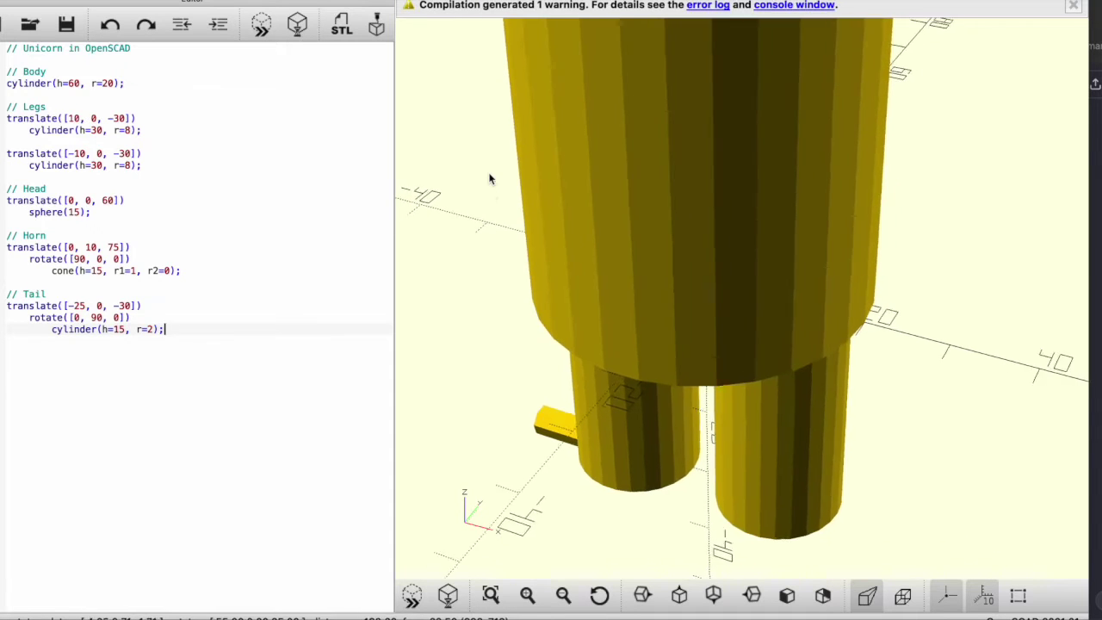
{"action": "scroll", "coordinate": [489, 179], "scroll_direction": "down", "scroll_amount": 10}
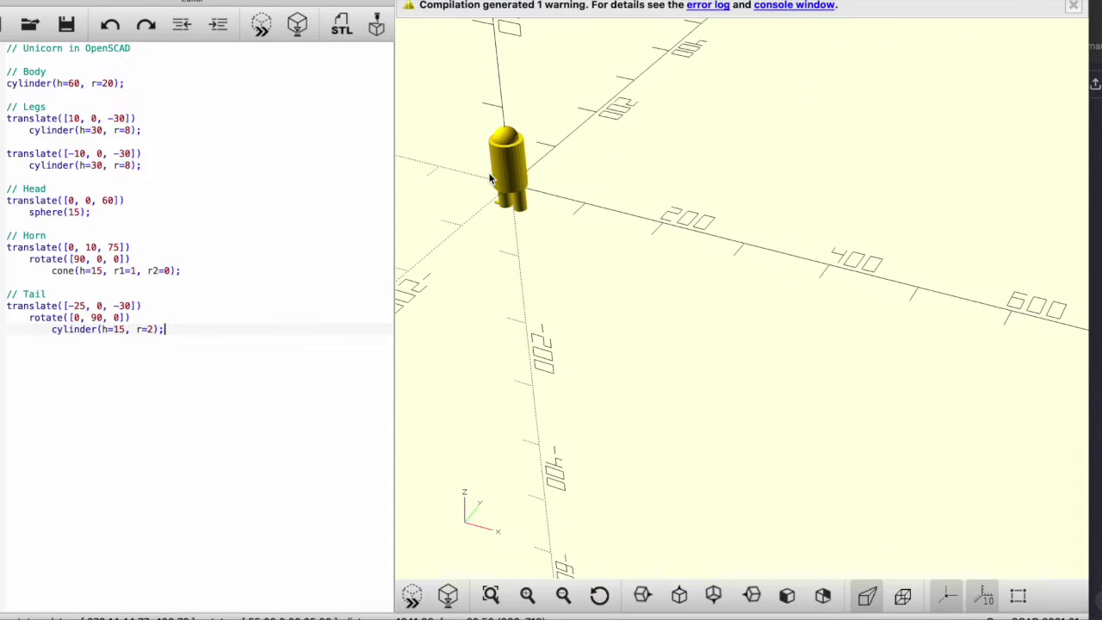
{"action": "left_click_drag", "start_coordinate": [459, 142], "coordinate": [548, 126]}
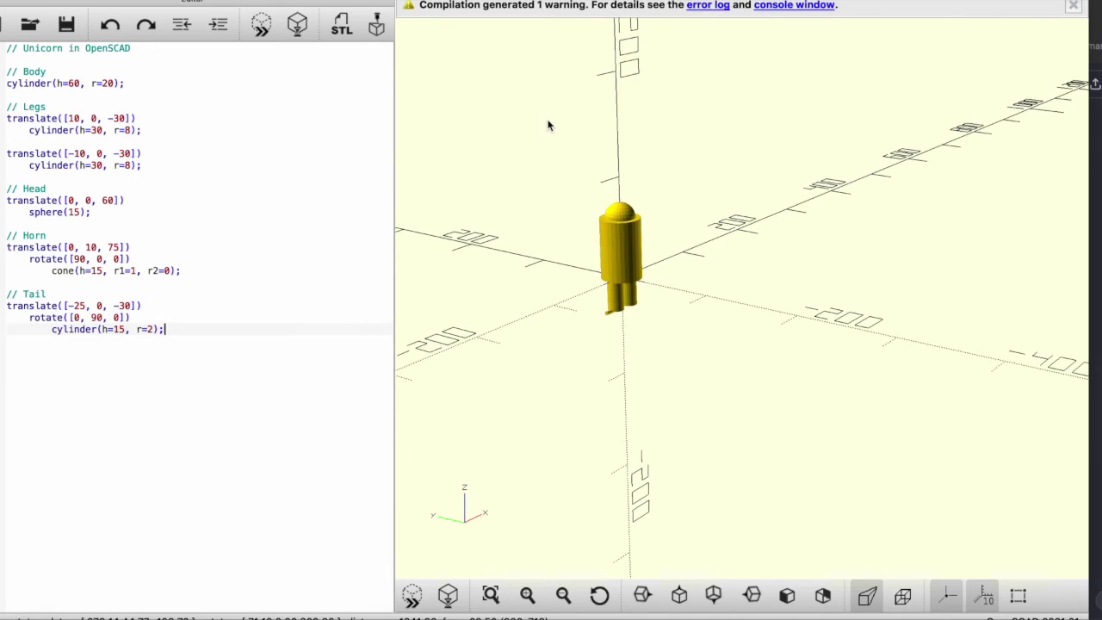
{"action": "scroll", "coordinate": [580, 276], "scroll_direction": "up", "scroll_amount": 5}
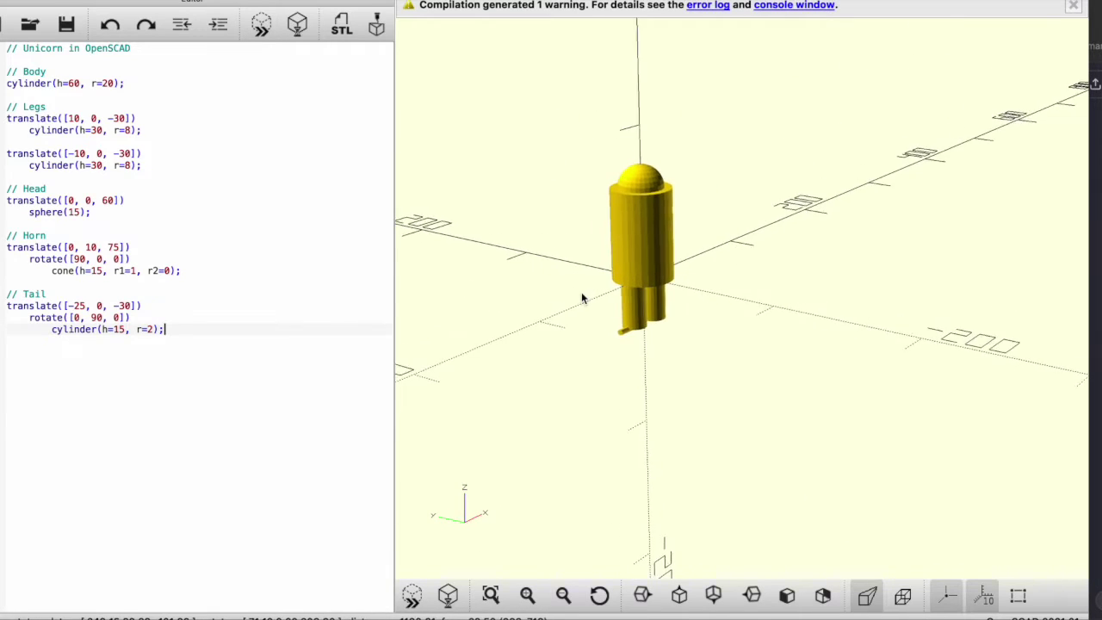
{"action": "scroll", "coordinate": [581, 291], "scroll_direction": "up", "scroll_amount": 4}
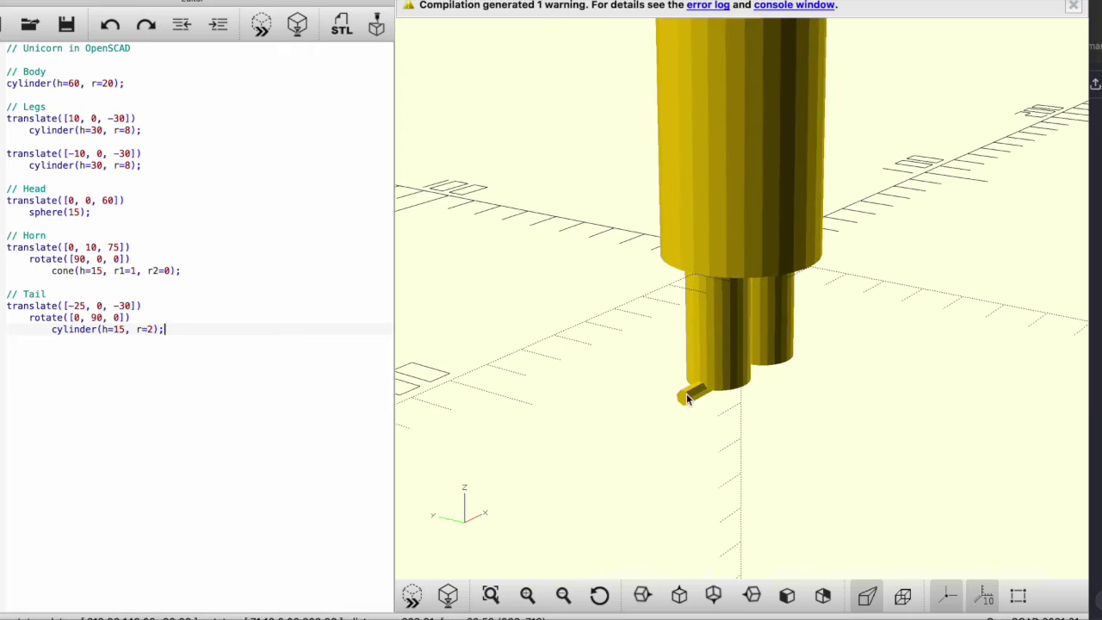
{"action": "scroll", "coordinate": [684, 410], "scroll_direction": "down", "scroll_amount": 5}
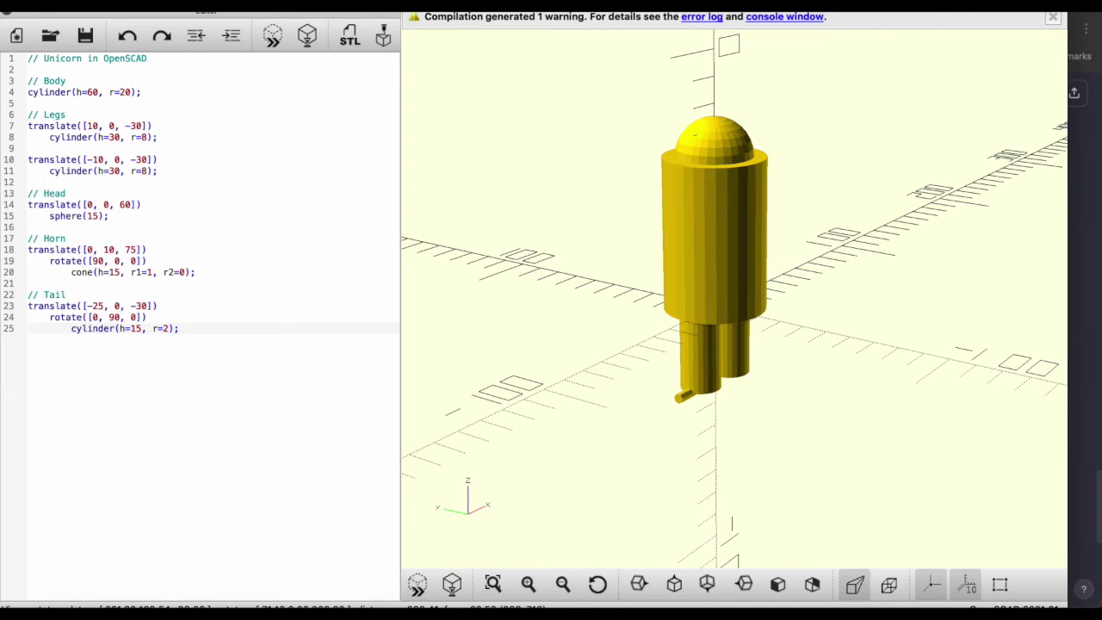
Step: Switch to ChatGPT and send a prompt asking for a 3D name tag with the person's first name on it, coded in OpenSCAD
{"action": "key", "text": "super+m"}
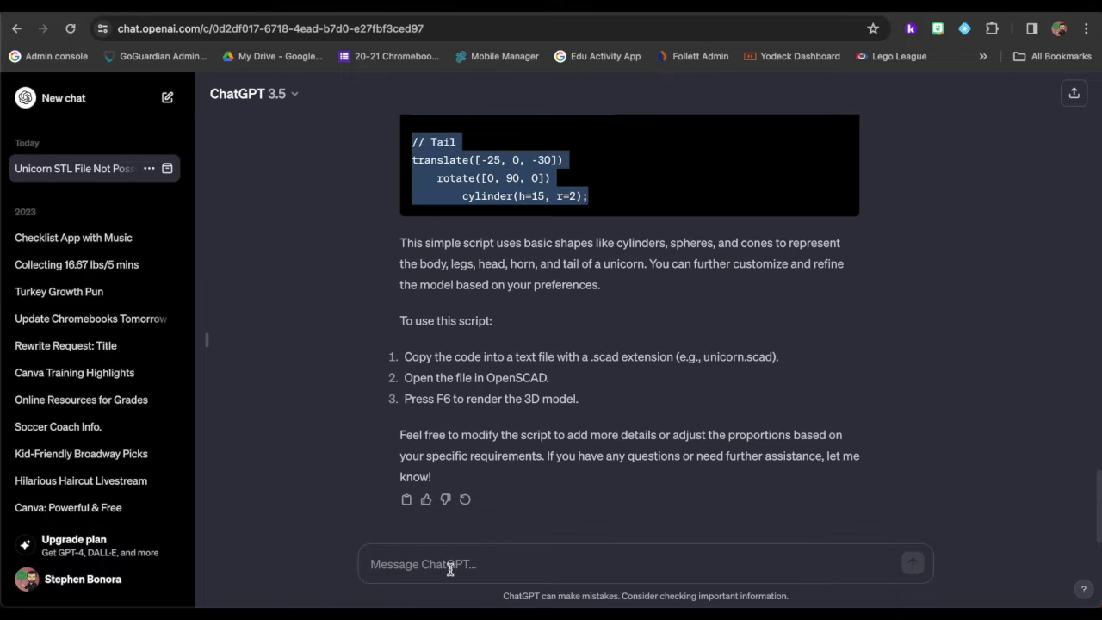
{"action": "left_click", "coordinate": [449, 569]}
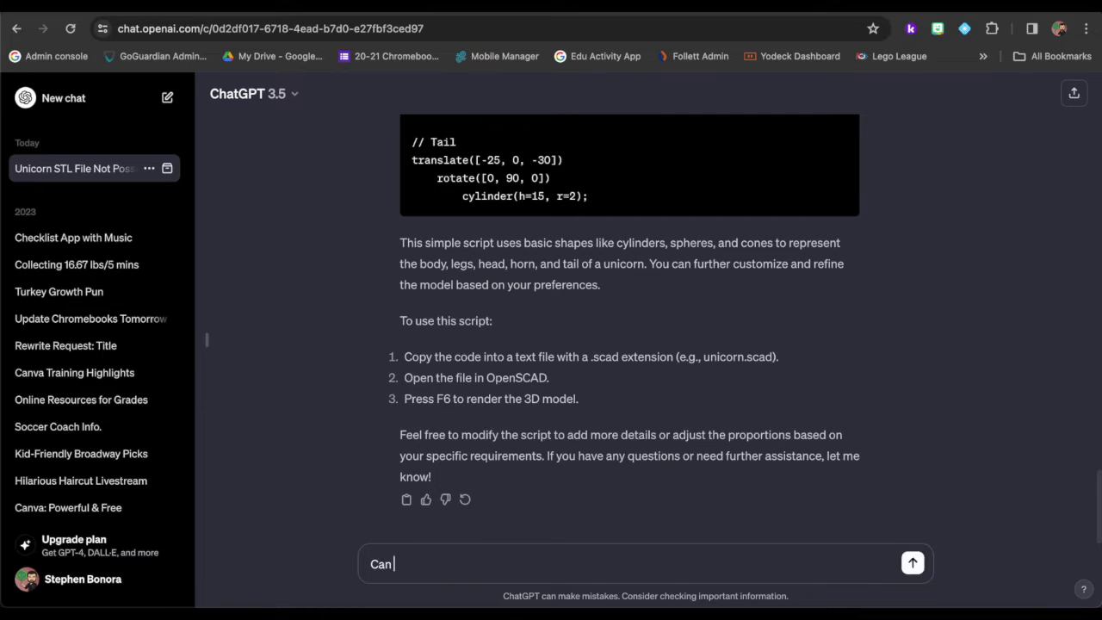
{"action": "type", "text": "you code a 3d name tag "}
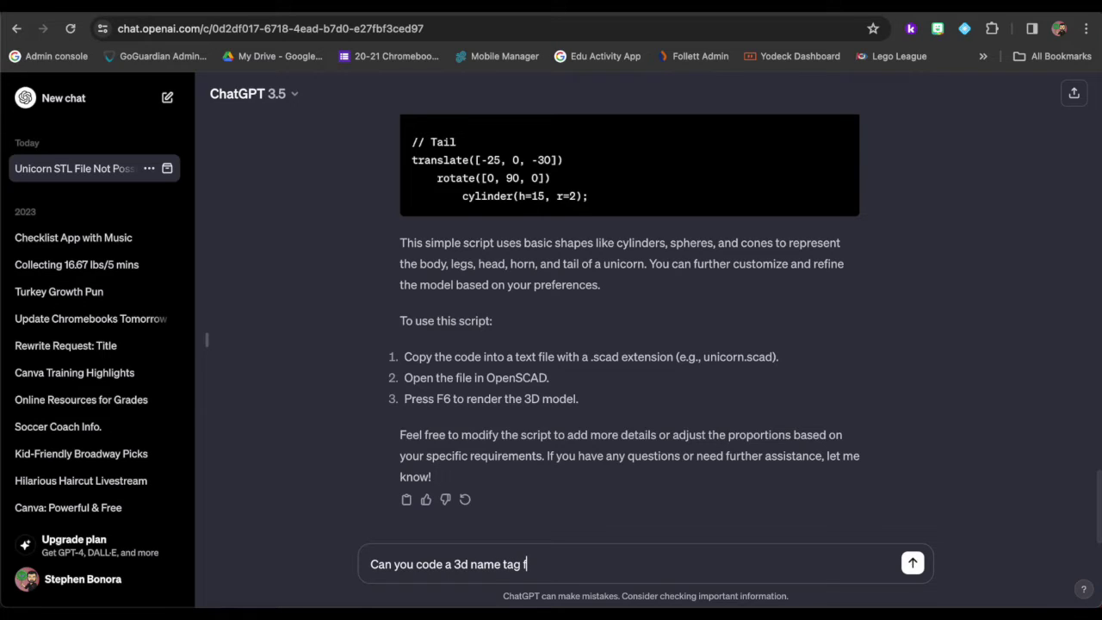
{"action": "type", "text": "with the name ste"}
{"action": "key", "text": "BackSpace"}
{"action": "key", "text": "BackSpace"}
{"action": "key", "text": "BackSpace"}
{"action": "type", "text": "Stev"}
{"action": "key", "text": "BackSpace"}
{"action": "type", "text": "ve "}
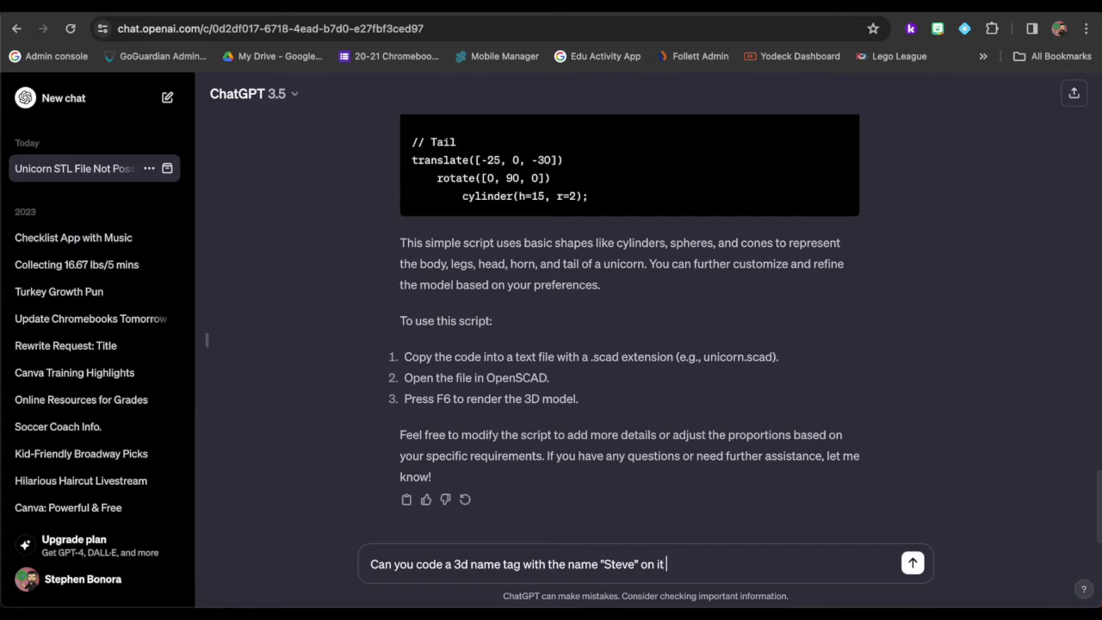
{"action": "type", "text": " on it in openscad?"}
{"action": "key", "text": "Return"}
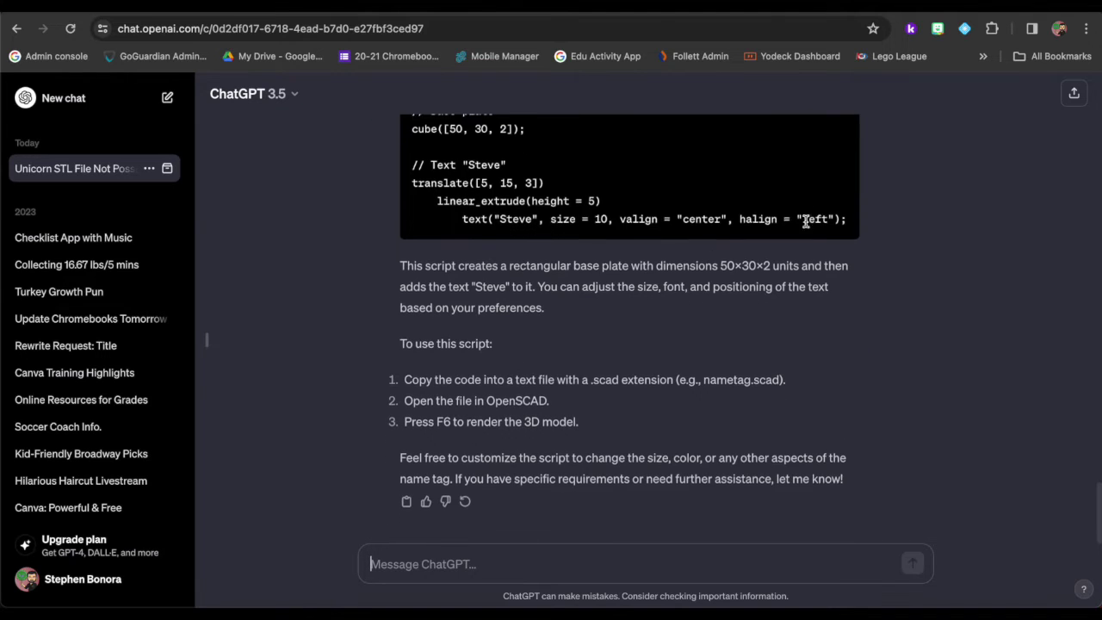
Step: Copy the complete 3D name tag script from the reply, from its title comment through the text line
{"action": "scroll", "coordinate": [786, 215], "scroll_direction": "up", "scroll_amount": 2}
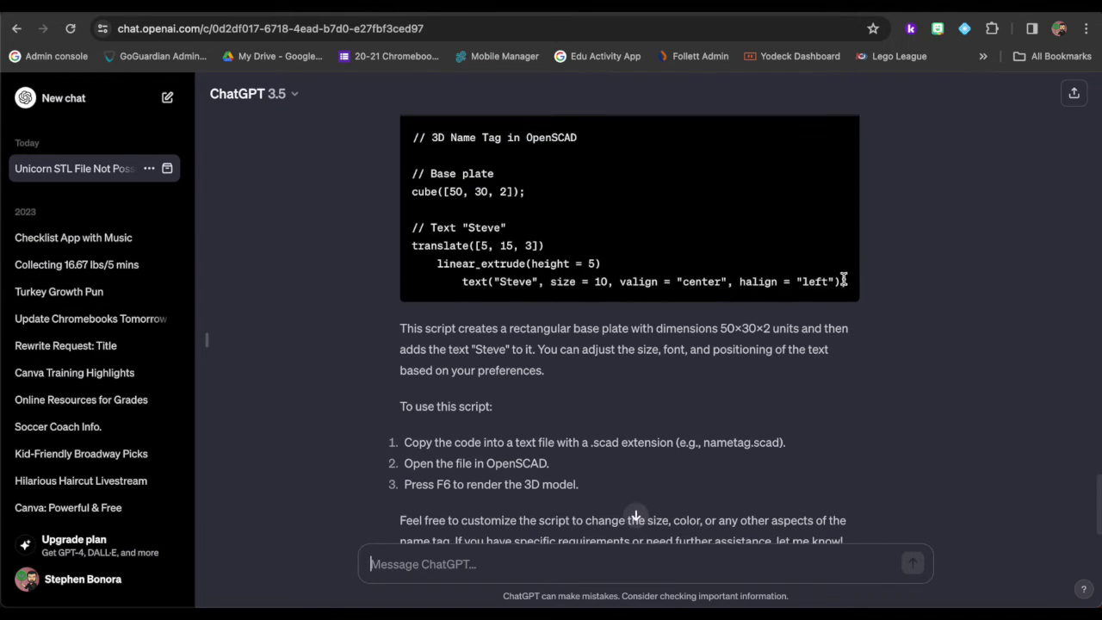
{"action": "left_click_drag", "start_coordinate": [846, 281], "coordinate": [410, 138]}
{"action": "key", "text": "super+c"}
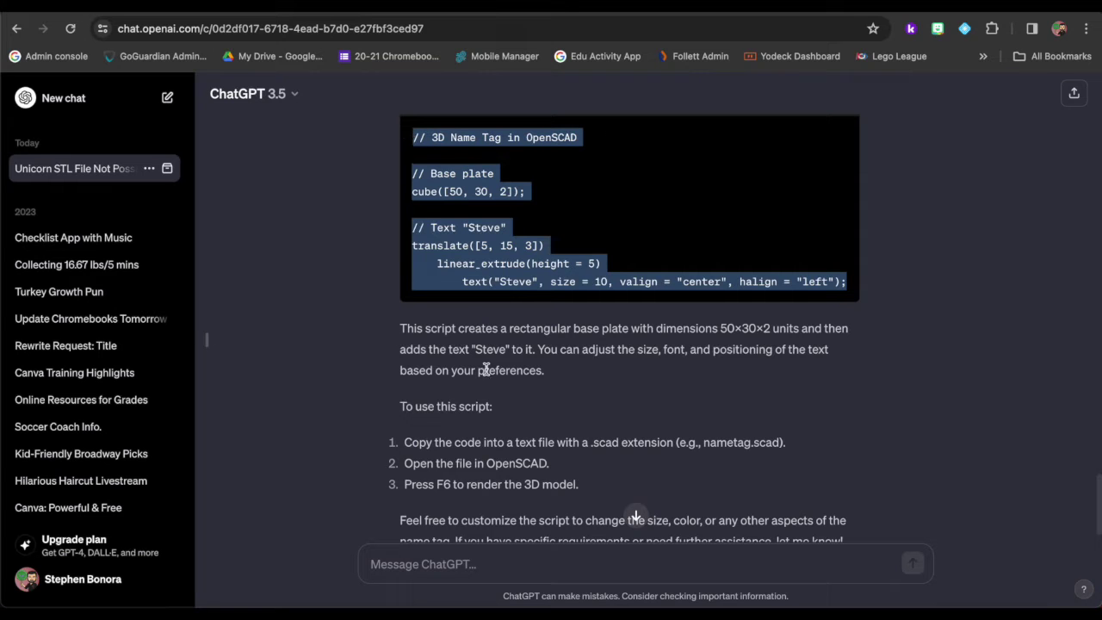
Step: Switch to OpenSCAD, replace the entire unicorn script with the copied name tag script, and preview the model
{"action": "left_click", "coordinate": [565, 613]}
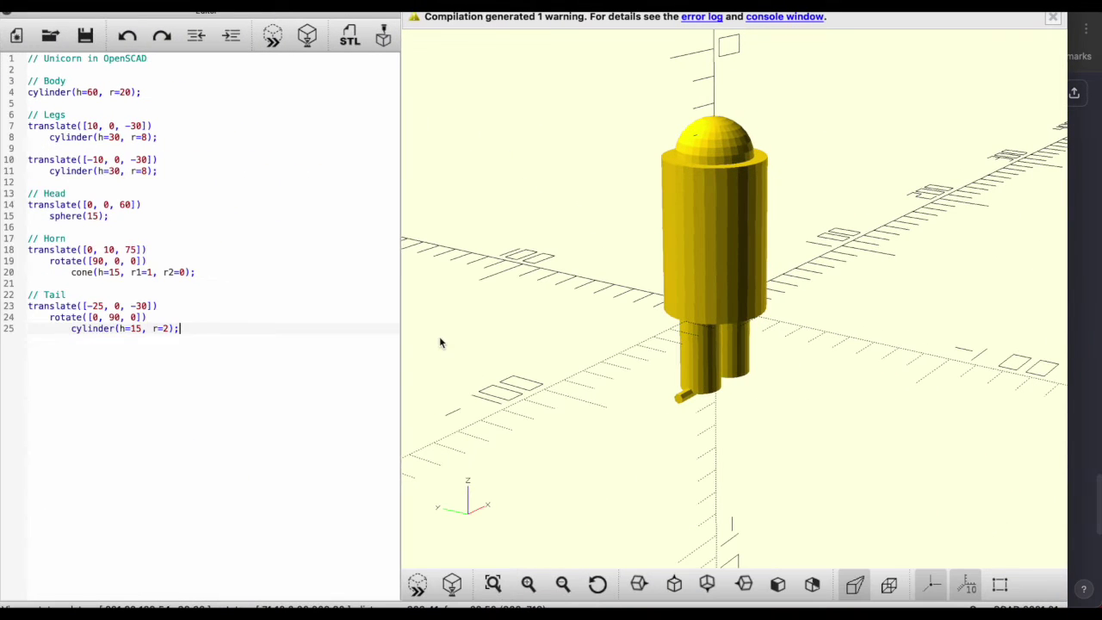
{"action": "left_click_drag", "start_coordinate": [192, 382], "coordinate": [28, 181]}
{"action": "left_click_drag", "start_coordinate": [77, 105], "coordinate": [11, 49]}
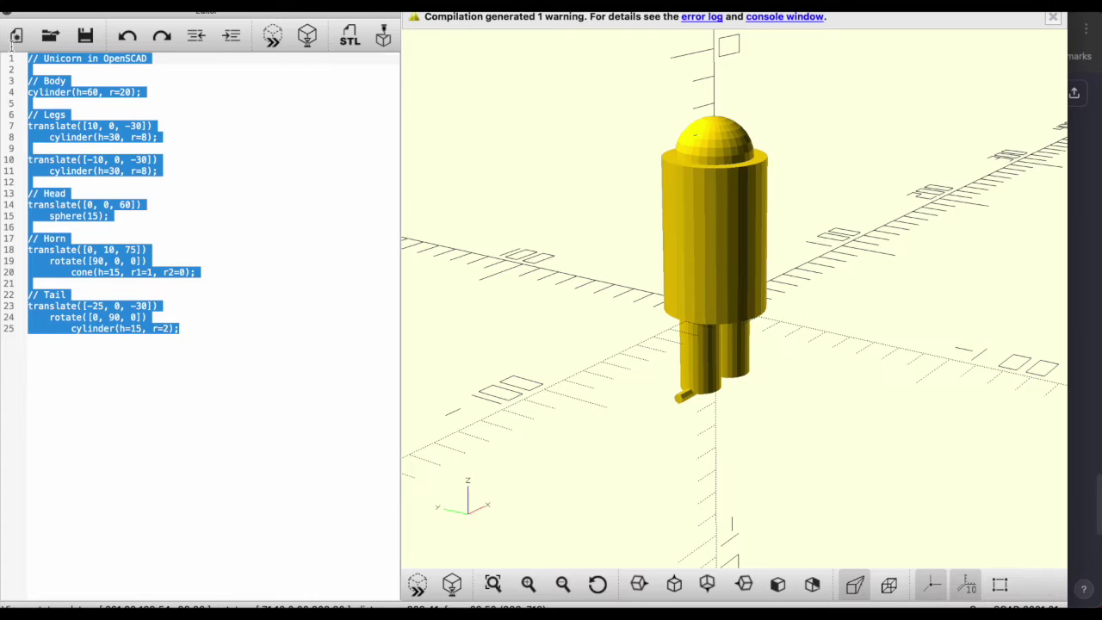
{"action": "key", "text": "BackSpace"}
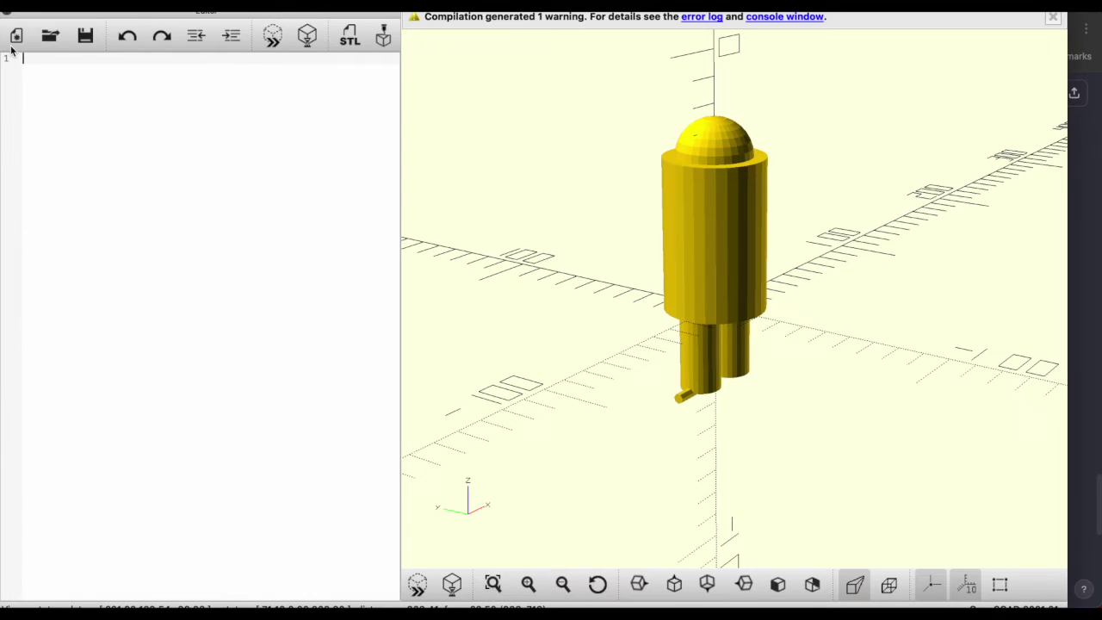
{"action": "key", "text": "super+v"}
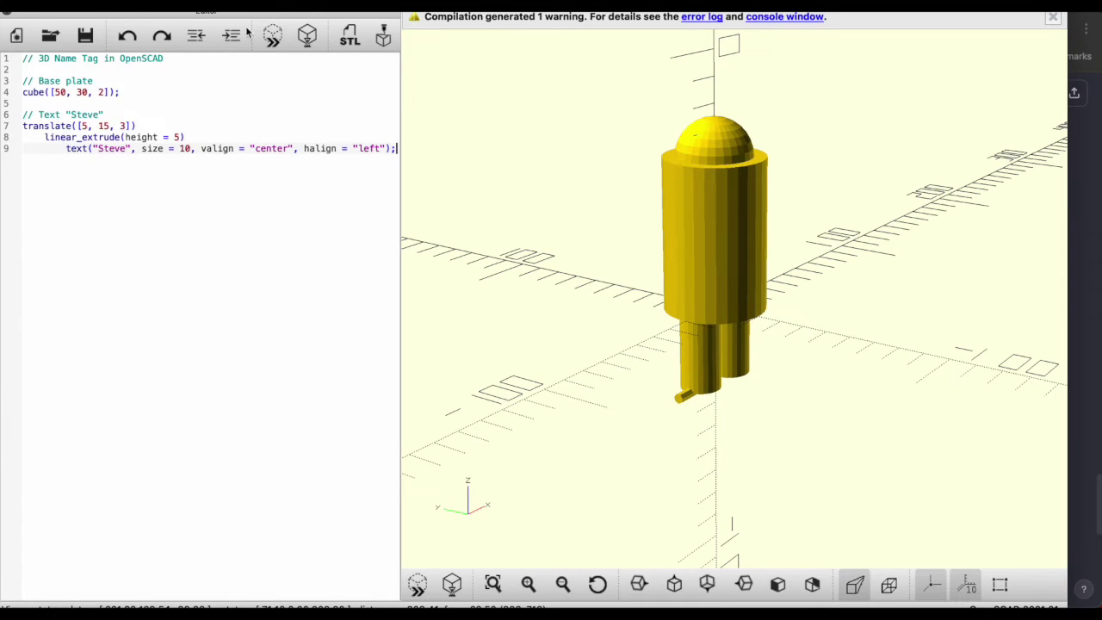
{"action": "left_click", "coordinate": [274, 34]}
{"action": "left_click_drag", "start_coordinate": [514, 268], "coordinate": [541, 439]}
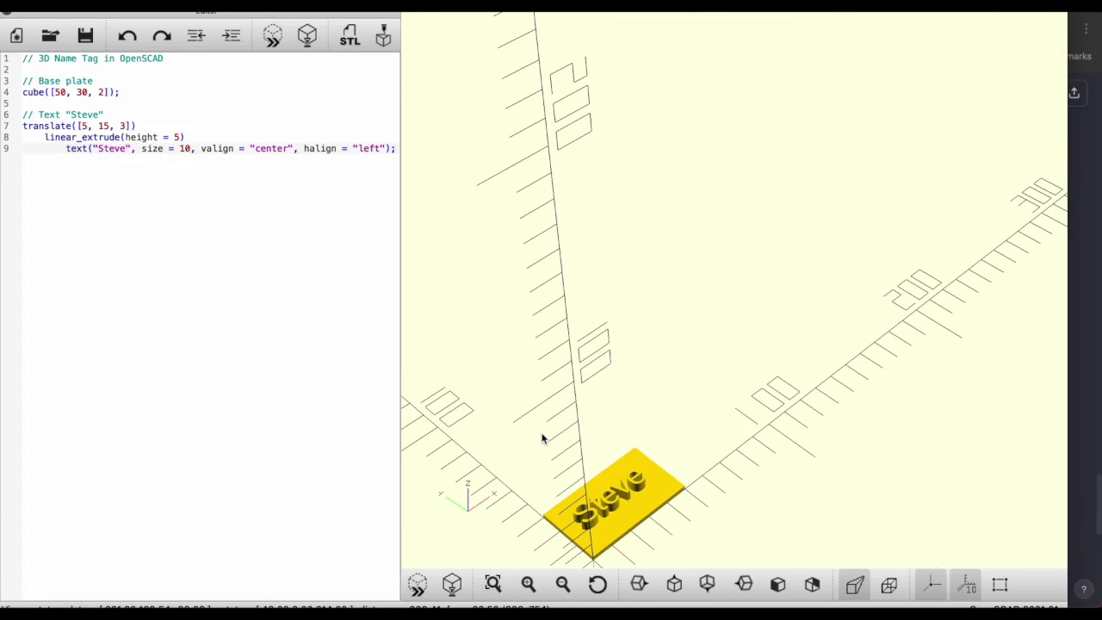
{"action": "left_click_drag", "start_coordinate": [560, 502], "coordinate": [536, 492]}
Step: Switch to ChatGPT and send the follow-up prompt "can you turn the nametag into a keychain by adding a hole to the side"
{"action": "key", "text": "ctrl+0"}
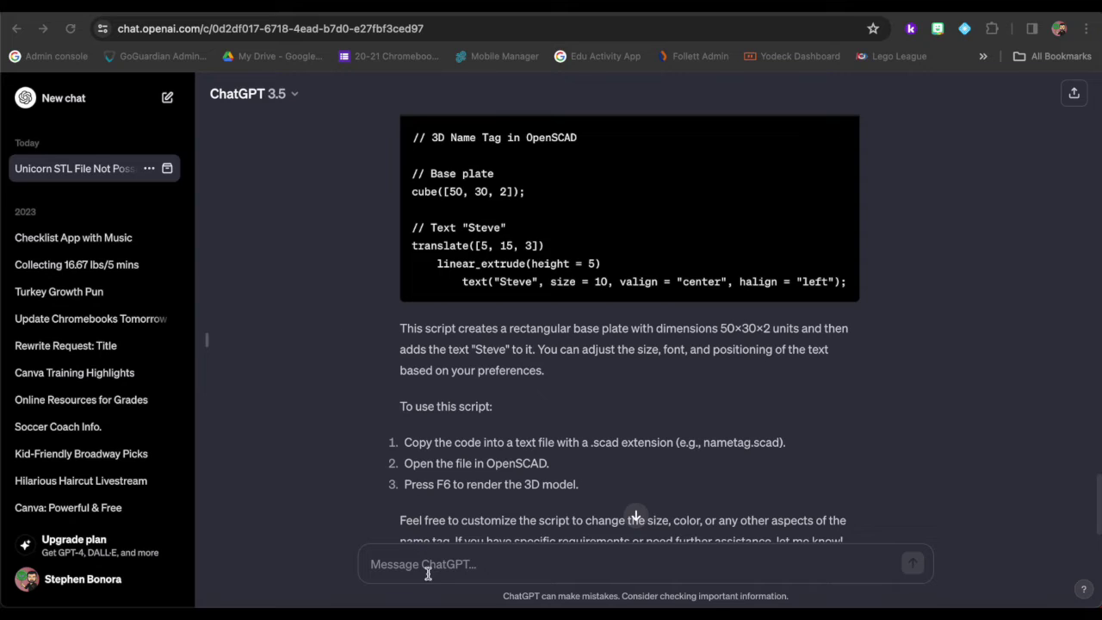
{"action": "left_click", "coordinate": [430, 568]}
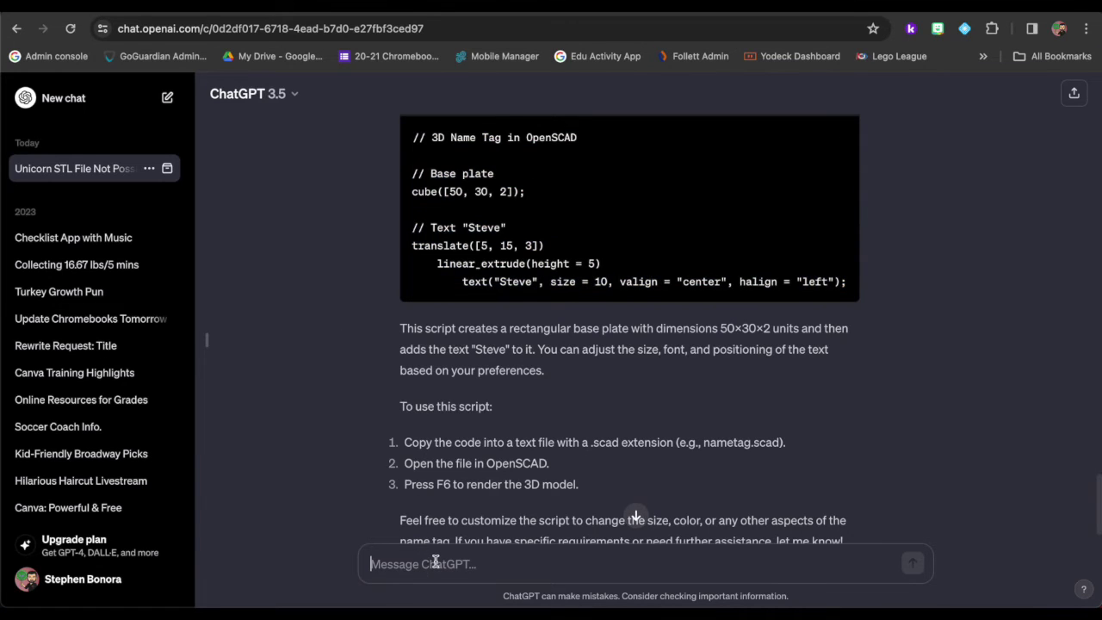
{"action": "type", "text": "can you turn th"}
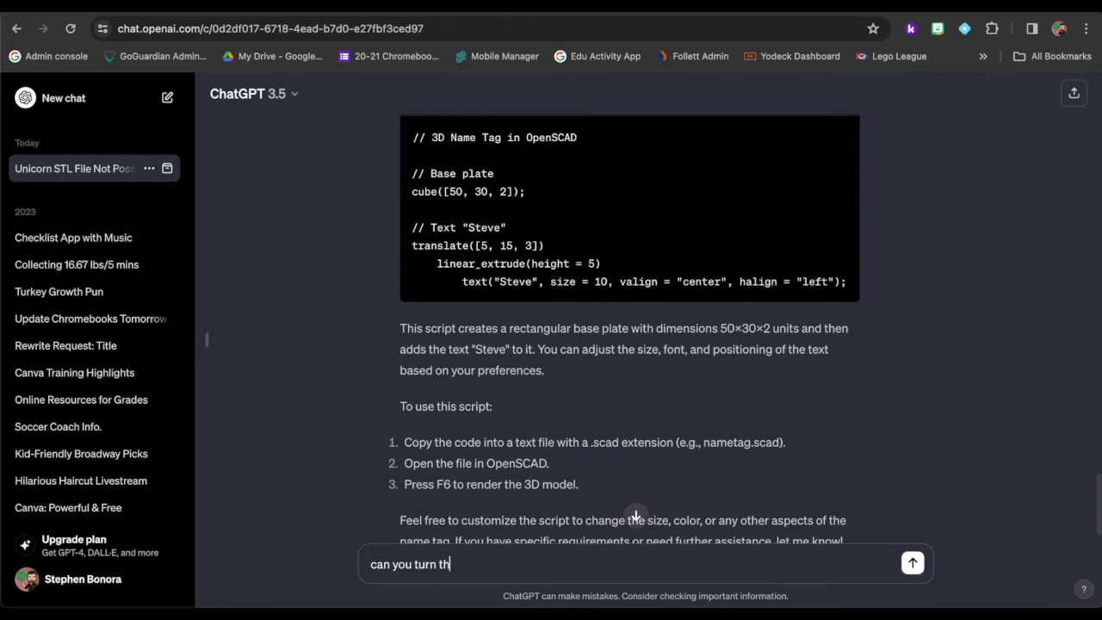
{"action": "type", "text": "e key"}
{"action": "key", "text": "BackSpace"}
{"action": "key", "text": "BackSpace"}
{"action": "type", "text": "ametag into a key"}
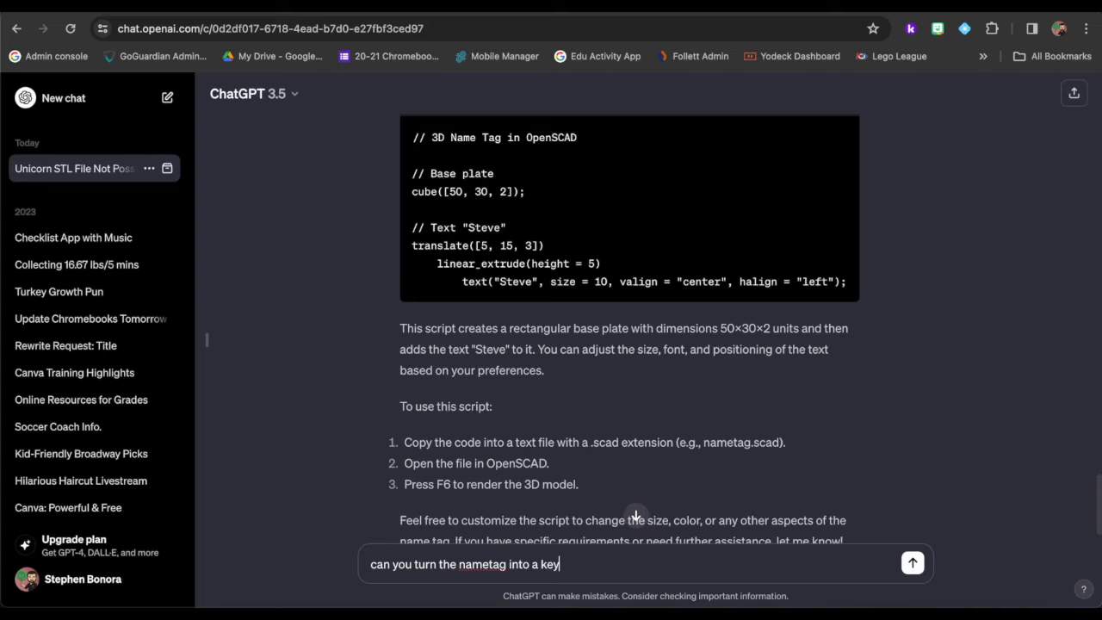
{"action": "type", "text": "chain by adding a sm"}
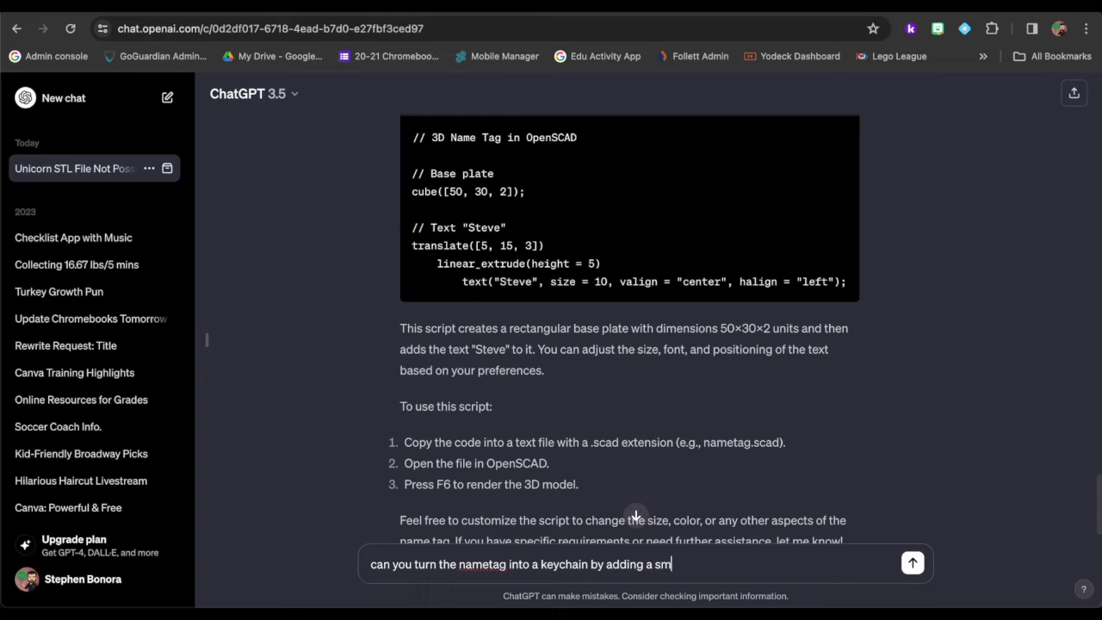
{"action": "type", "text": "a"}
{"action": "key", "text": "BackSpace"}
{"action": "key", "text": "BackSpace"}
{"action": "key", "text": "BackSpace"}
{"action": "type", "text": "hall"}
{"action": "type", "text": "hole o"}
{"action": "type", "text": "o the s"}
{"action": "type", "text": "ide"}
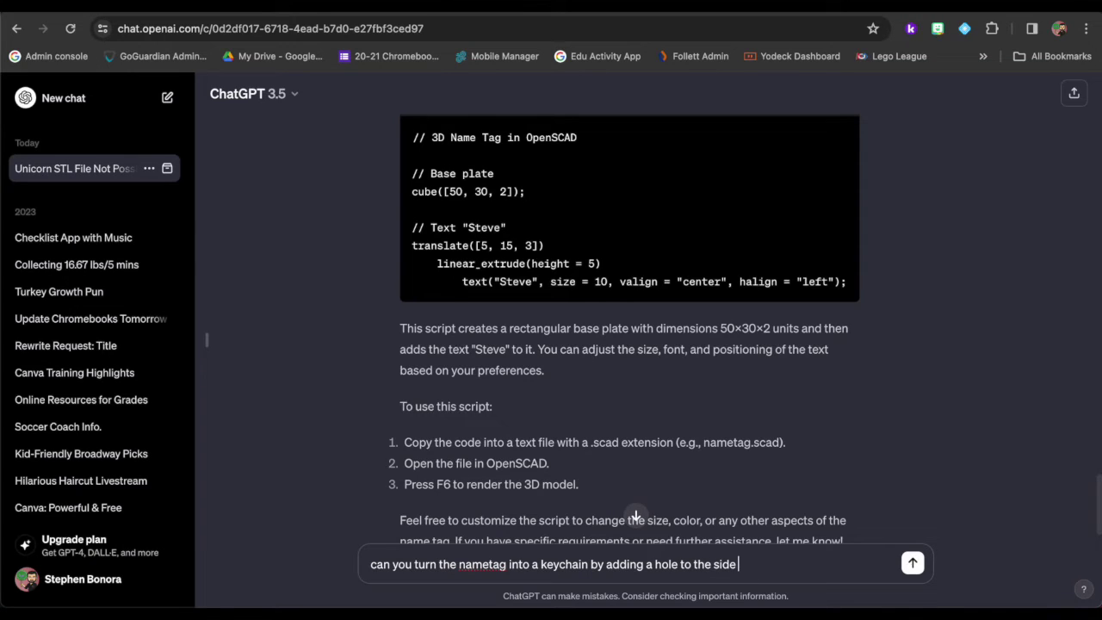
{"action": "key", "text": "Return"}
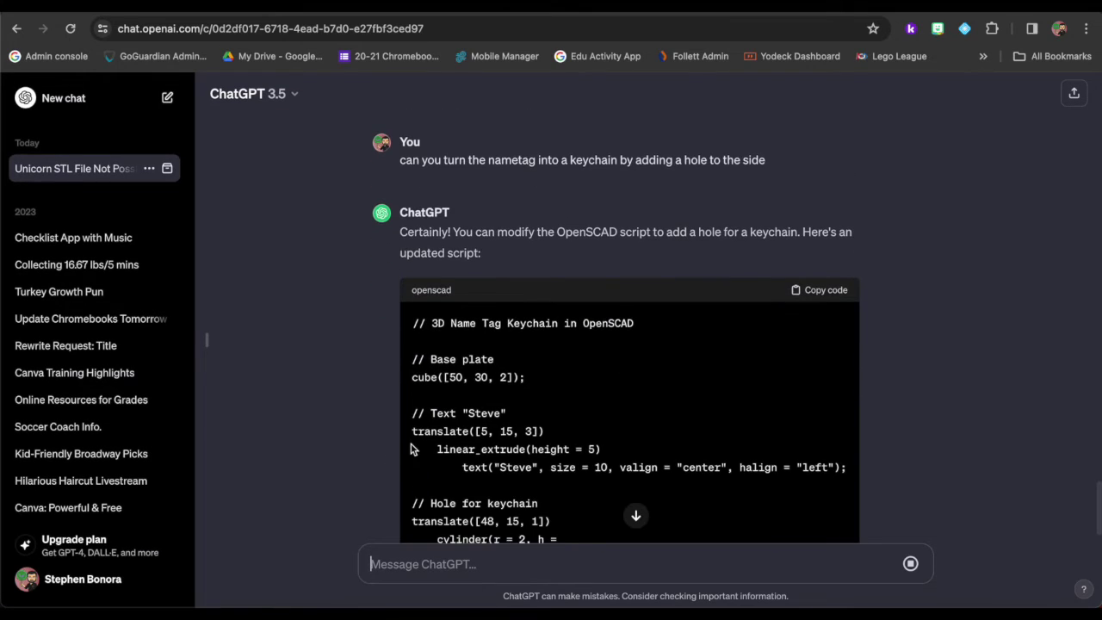
Step: Copy the complete name tag keychain script from the reply, from its title comment through the hole's cylinder line
{"action": "scroll", "coordinate": [467, 448], "scroll_direction": "down", "scroll_amount": 1}
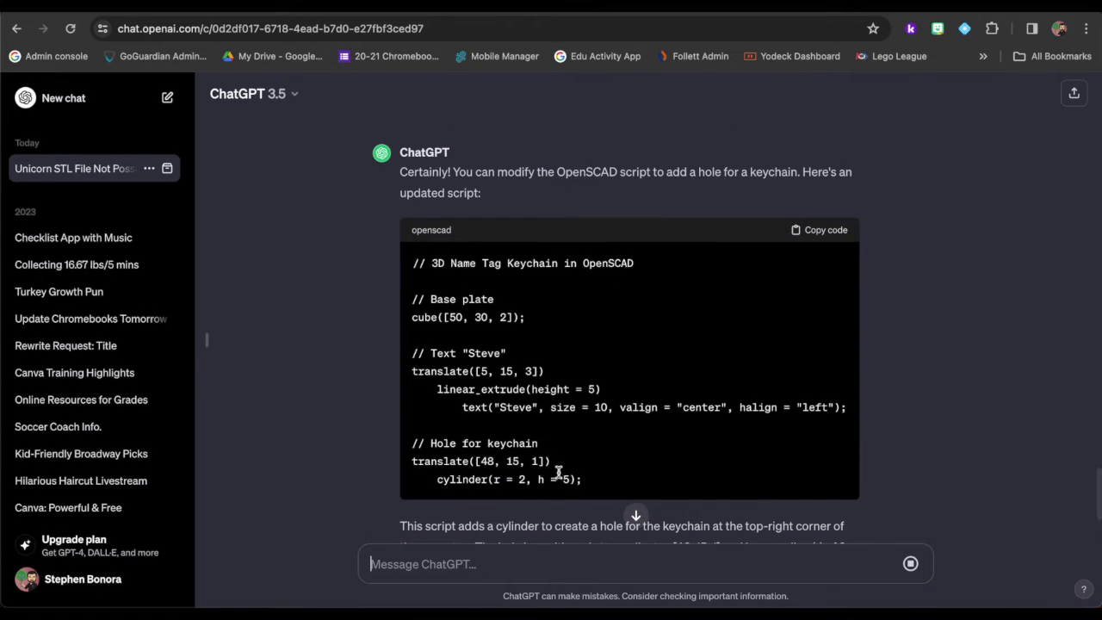
{"action": "left_click_drag", "start_coordinate": [594, 480], "coordinate": [407, 270]}
{"action": "key", "text": "super+c"}
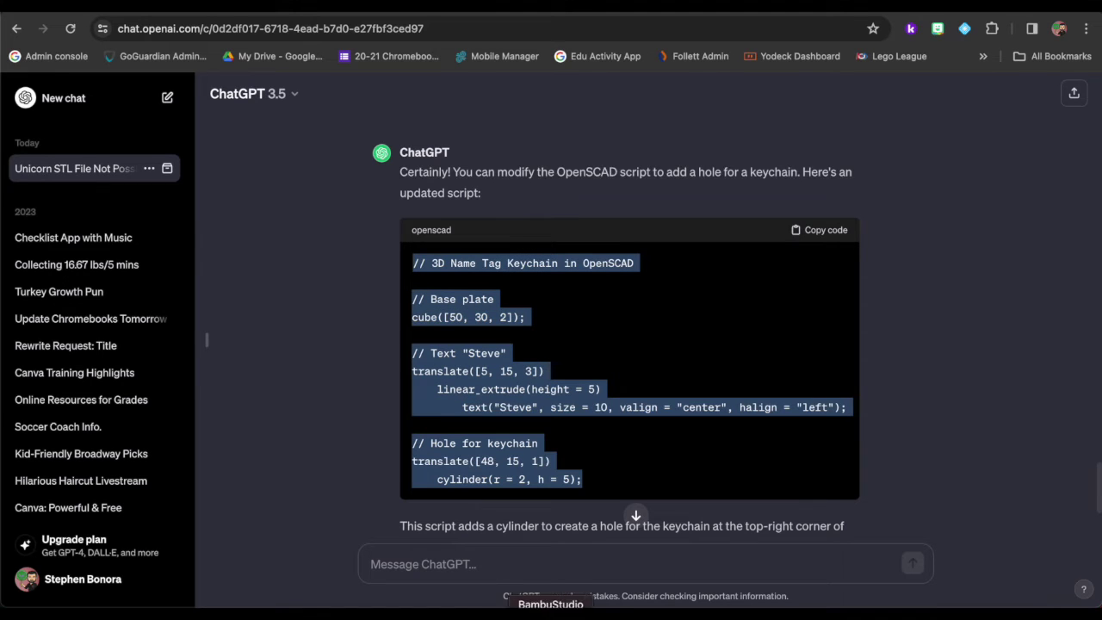
Step: Switch to OpenSCAD, replace the entire name tag script with the copied keychain script, and preview the model
{"action": "left_click", "coordinate": [585, 615]}
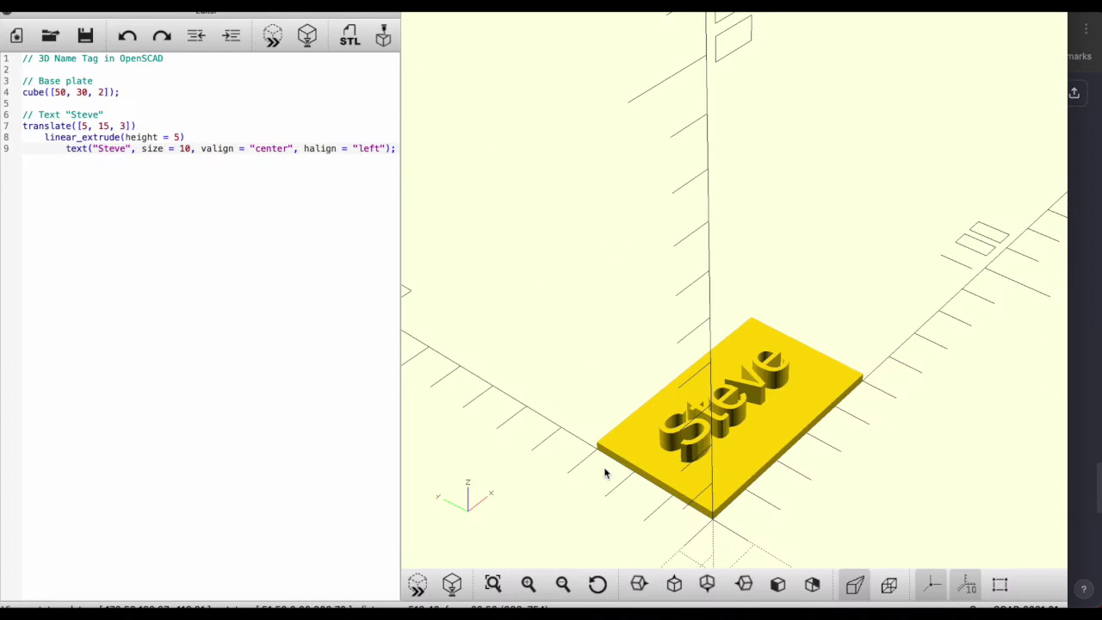
{"action": "left_click_drag", "start_coordinate": [115, 205], "coordinate": [3, 57]}
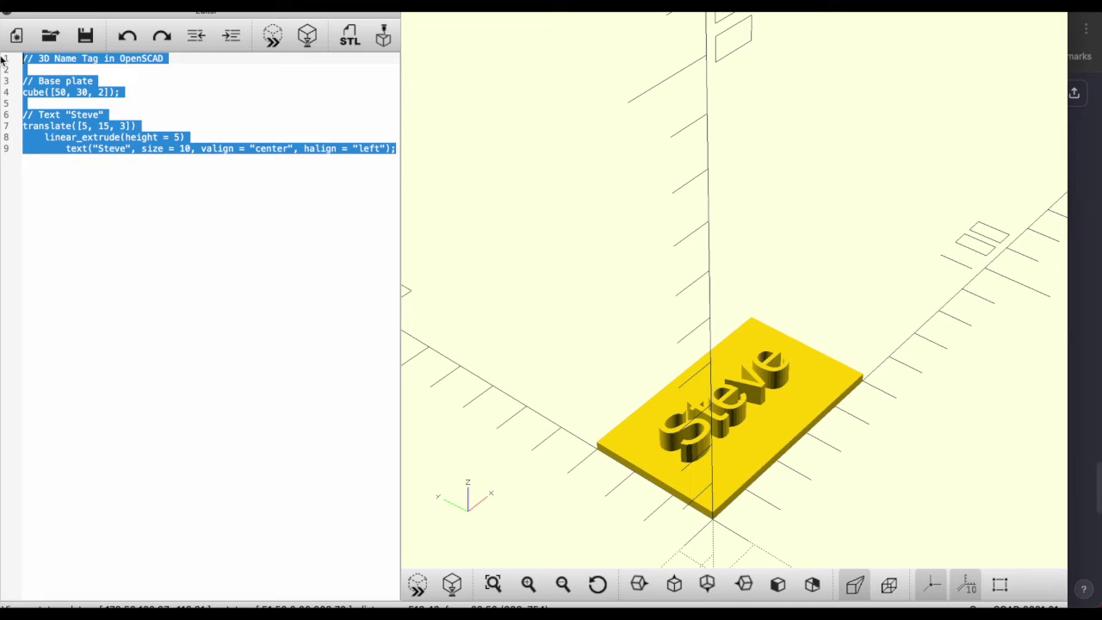
{"action": "key", "text": "BackSpace"}
{"action": "key", "text": "super+v"}
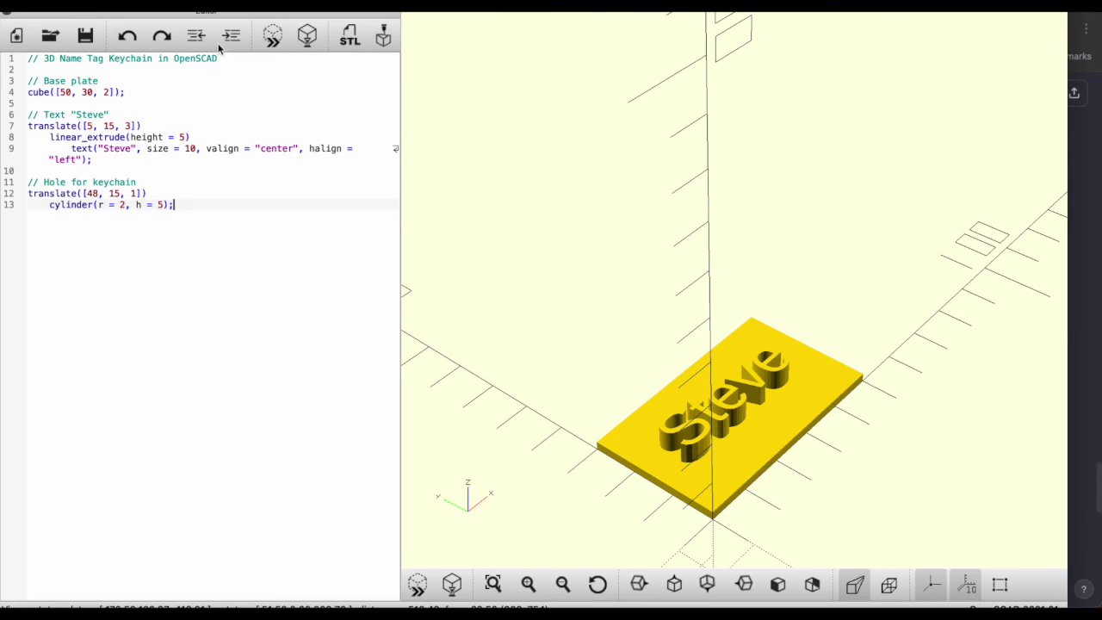
{"action": "left_click", "coordinate": [270, 38]}
Step: Examine the previewed keychain's base plate, raised text and keychain-hole cylinder from different angles
{"action": "scroll", "coordinate": [802, 346], "scroll_direction": "up", "scroll_amount": 3}
{"action": "scroll", "coordinate": [792, 353], "scroll_direction": "down", "scroll_amount": 3}
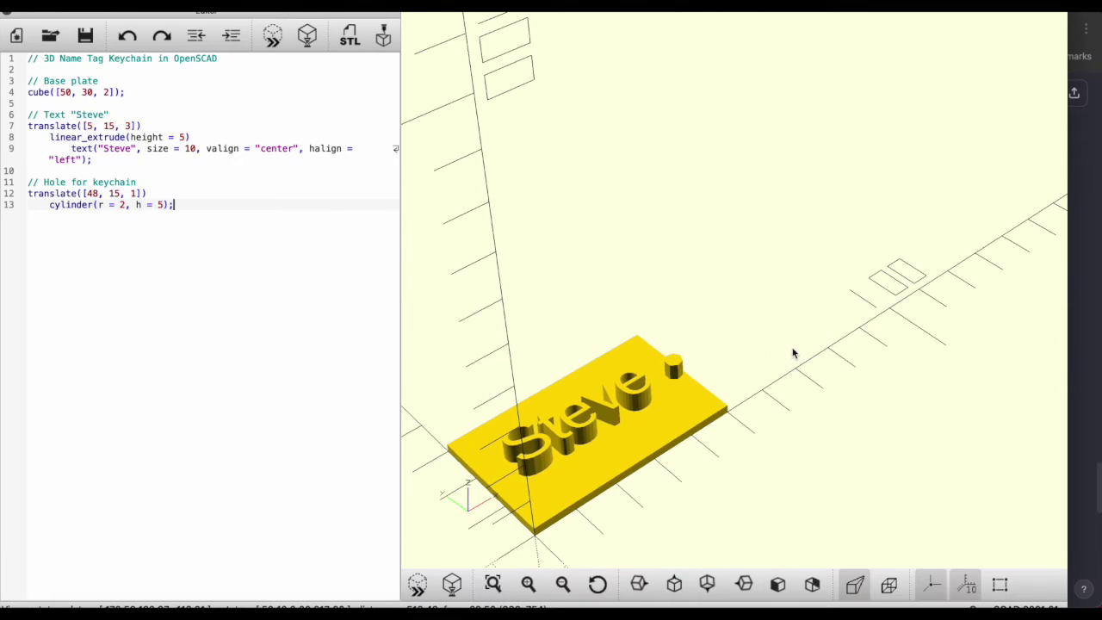
{"action": "scroll", "coordinate": [798, 349], "scroll_direction": "up", "scroll_amount": 5}
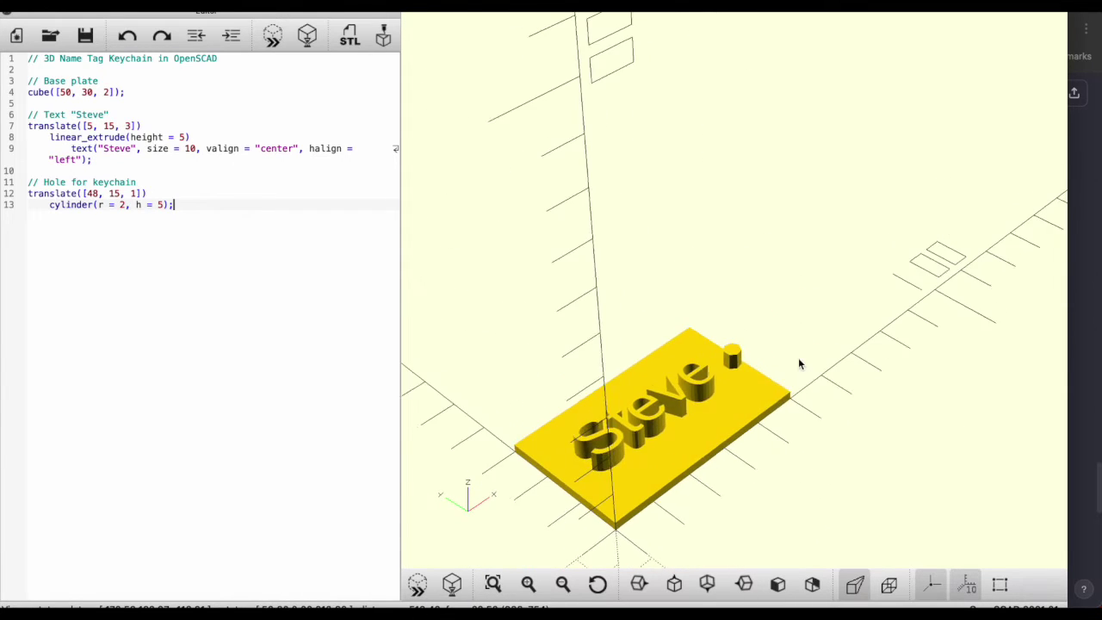
{"action": "scroll", "coordinate": [787, 362], "scroll_direction": "down", "scroll_amount": 6}
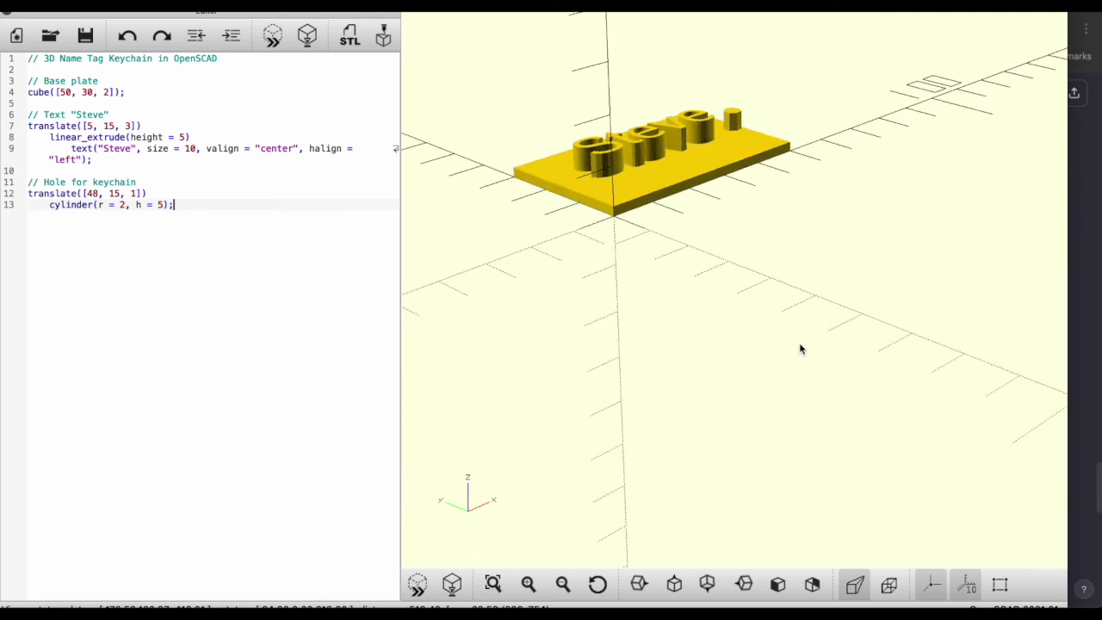
{"action": "scroll", "coordinate": [799, 350], "scroll_direction": "up", "scroll_amount": 4}
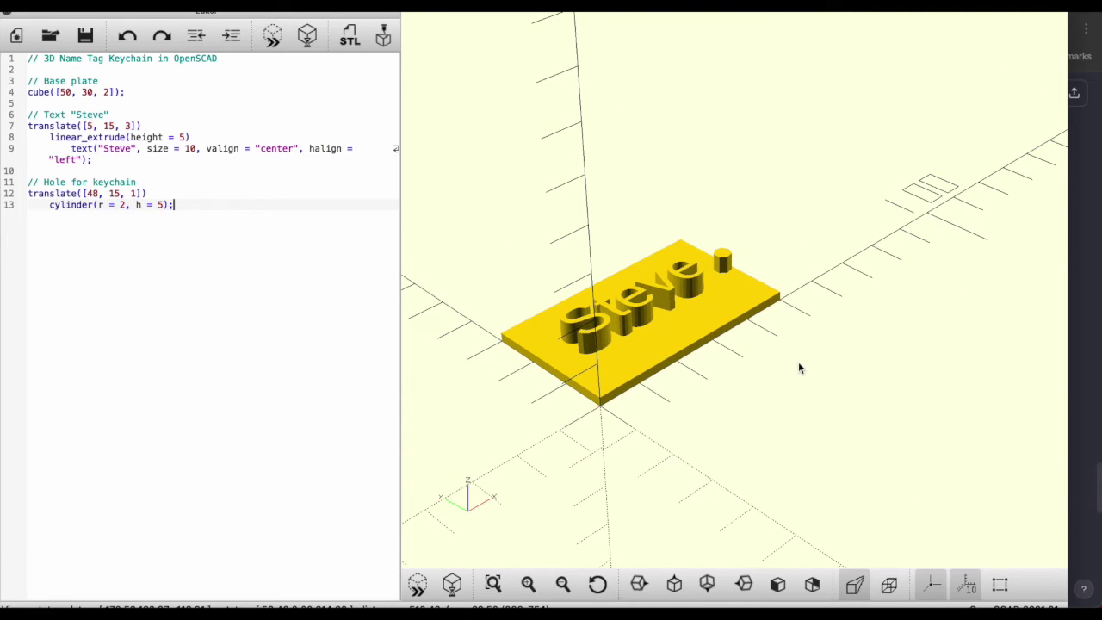
{"action": "left_click_drag", "start_coordinate": [799, 366], "coordinate": [799, 370]}
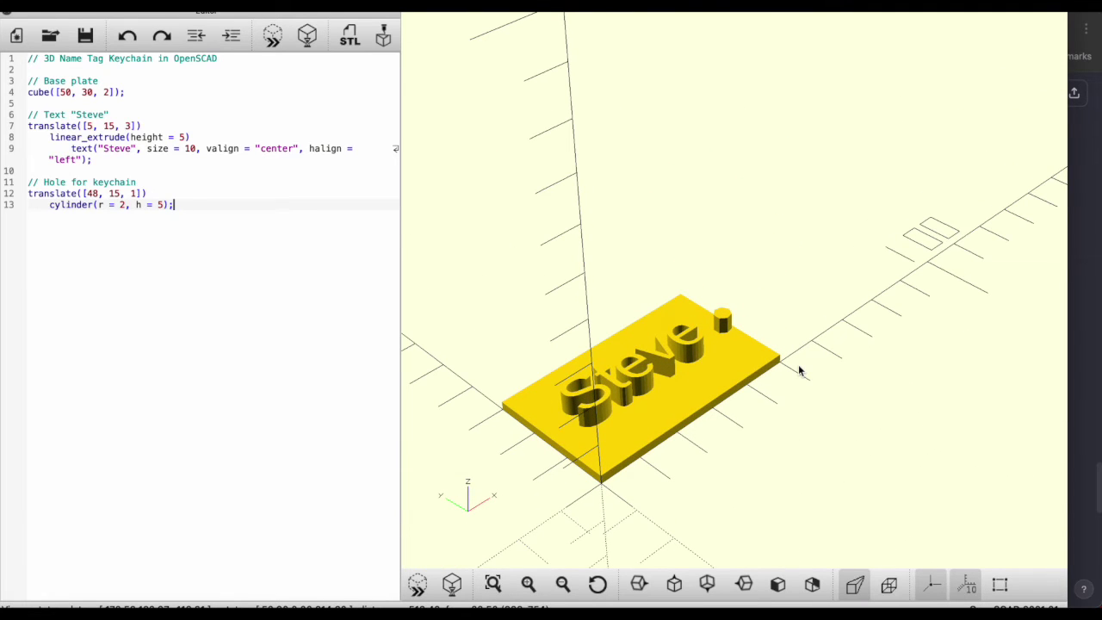
{"action": "mouse_move", "coordinate": [780, 405]}
{"action": "left_mouse_down"}
{"action": "mouse_move", "coordinate": [782, 415]}
{"action": "mouse_move", "coordinate": [782, 394]}
{"action": "mouse_move", "coordinate": [781, 405]}
{"action": "left_mouse_up"}
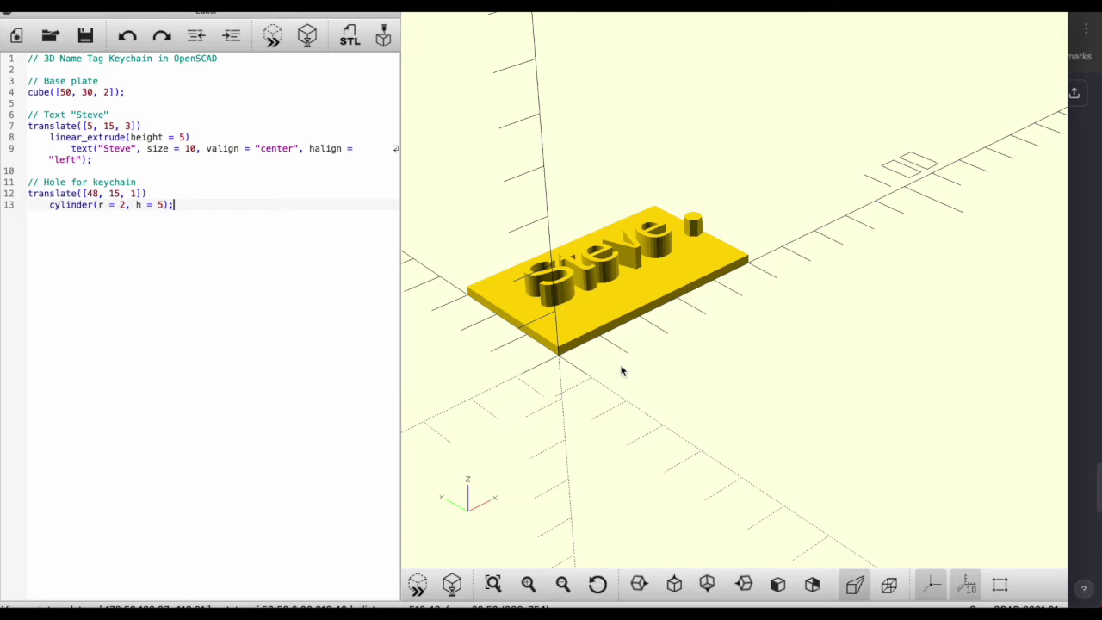
Step: Render the name tag keychain model in nametag.scad
{"action": "key", "text": "super+shift+e"}
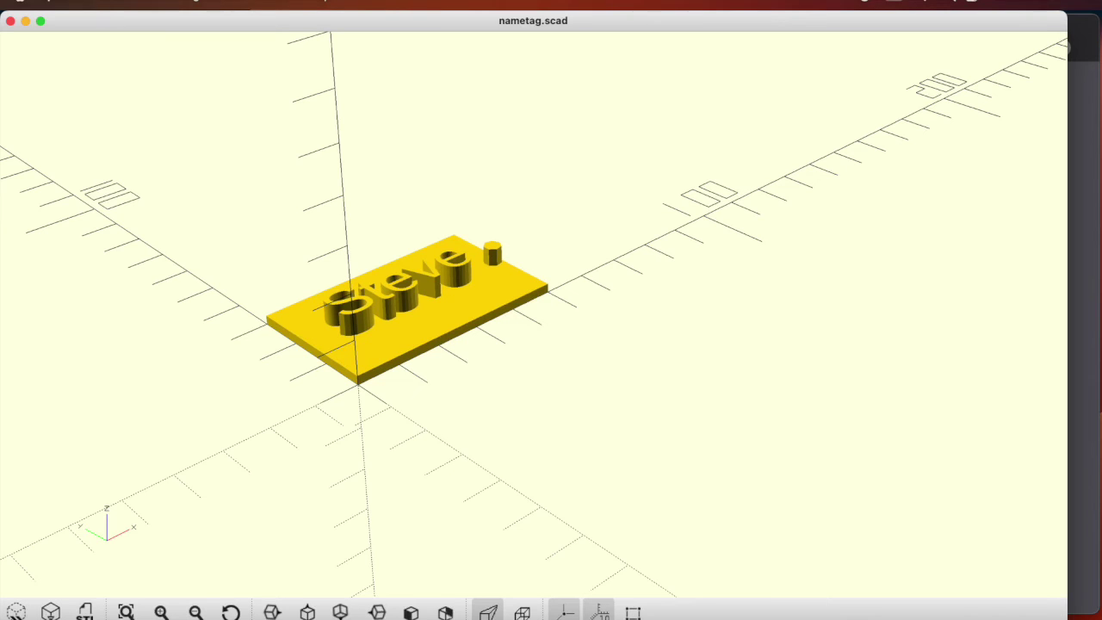
{"action": "left_click", "coordinate": [105, 2]}
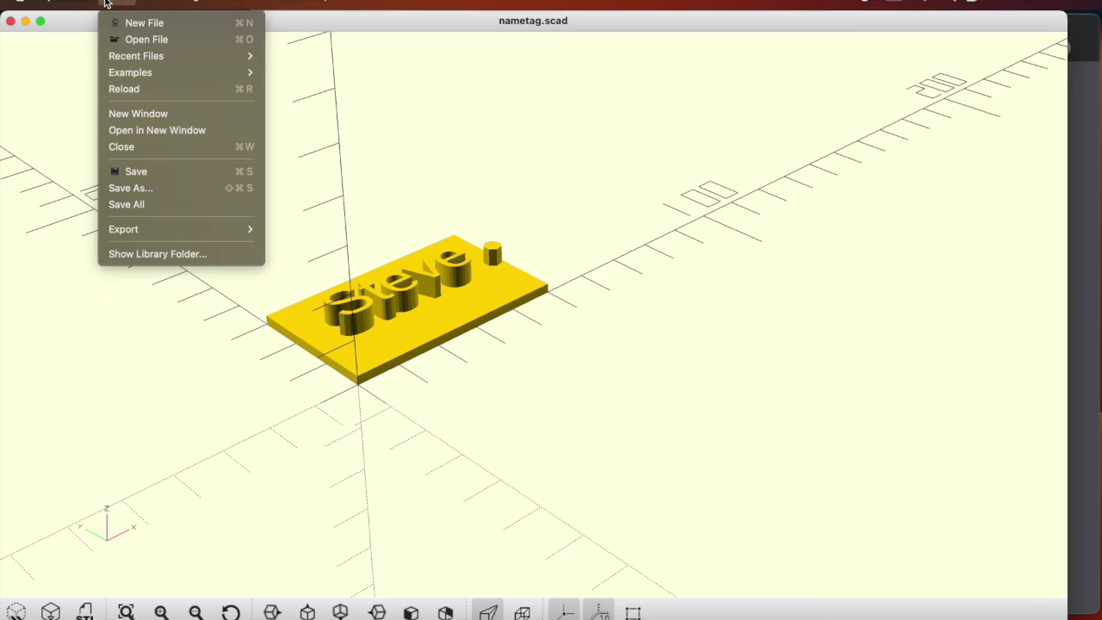
{"action": "mouse_move", "coordinate": [149, 3]}
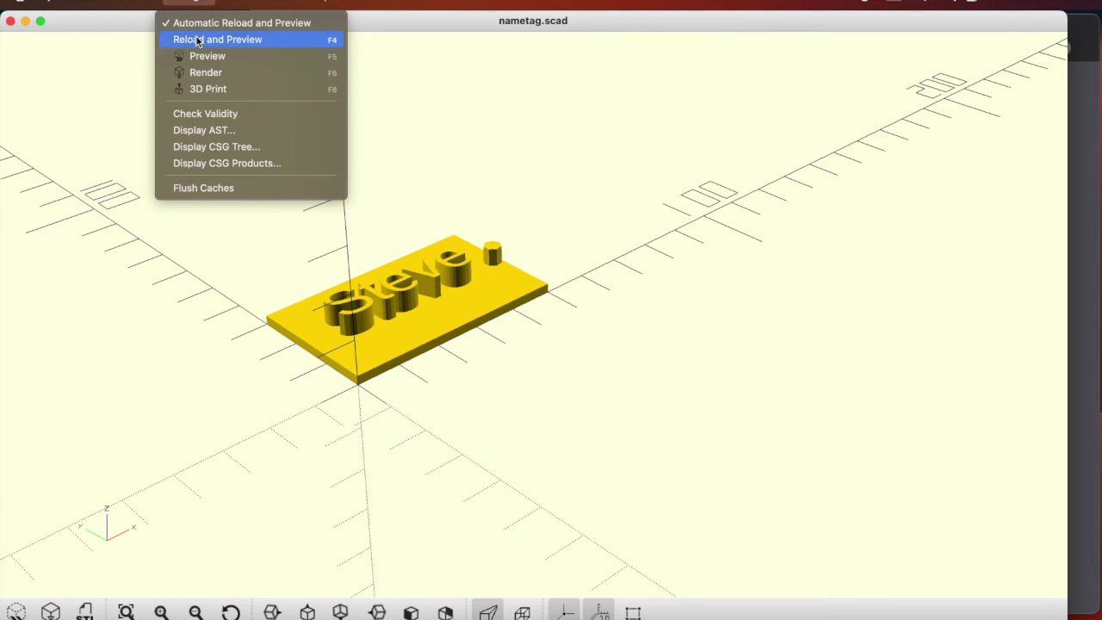
{"action": "left_click", "coordinate": [208, 76]}
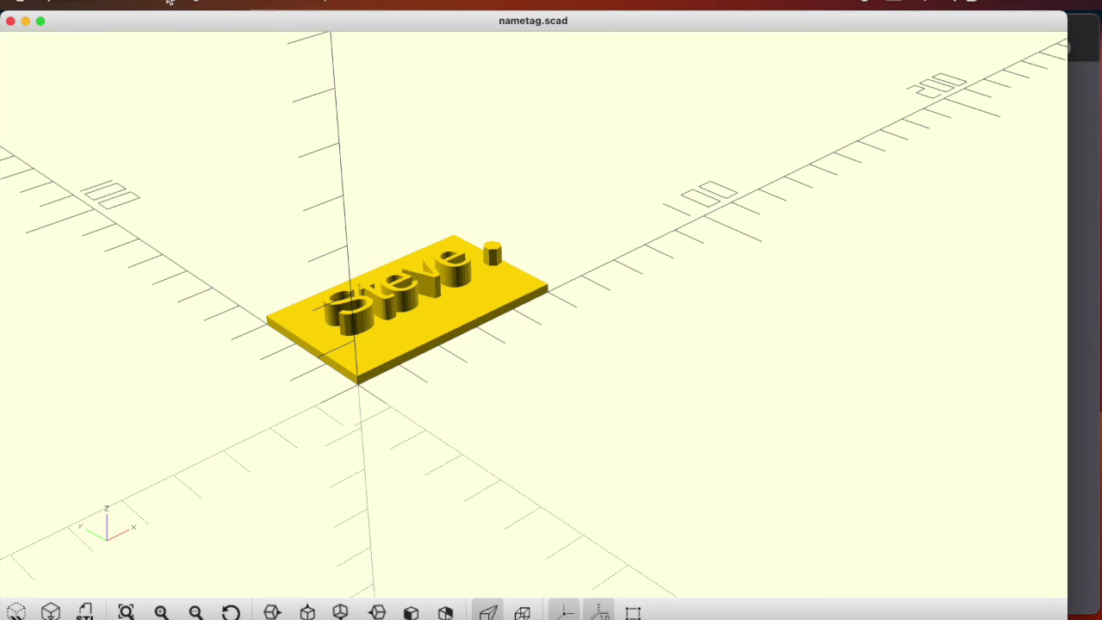
Step: Export the rendered keychain model as an STL file named nametag to the Desktop
{"action": "left_click", "coordinate": [60, 3]}
{"action": "mouse_move", "coordinate": [109, 2]}
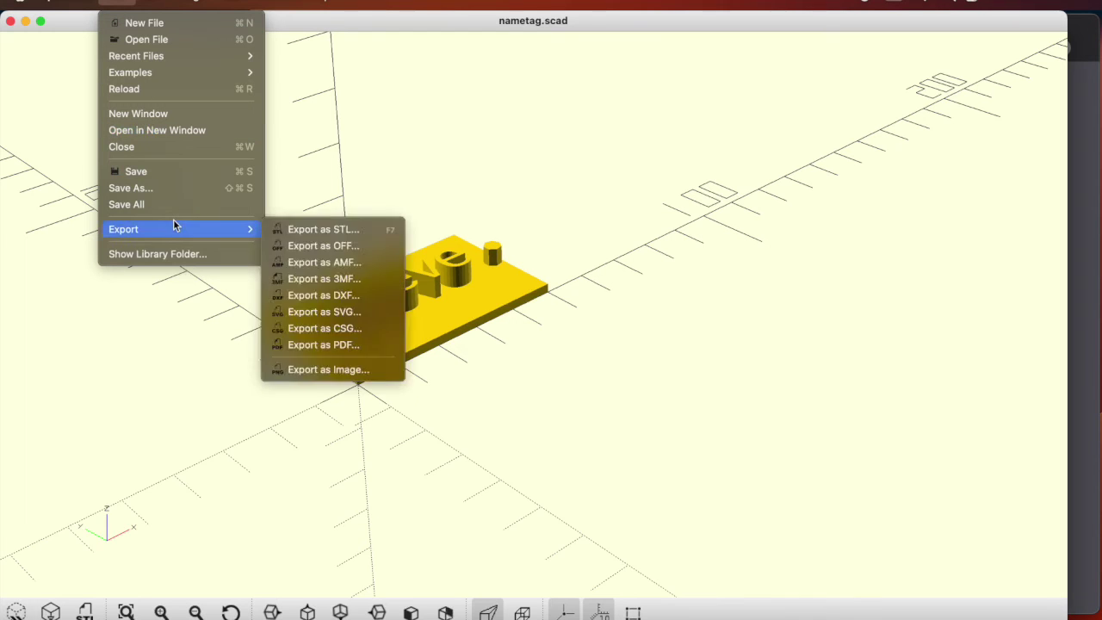
{"action": "mouse_move", "coordinate": [174, 226]}
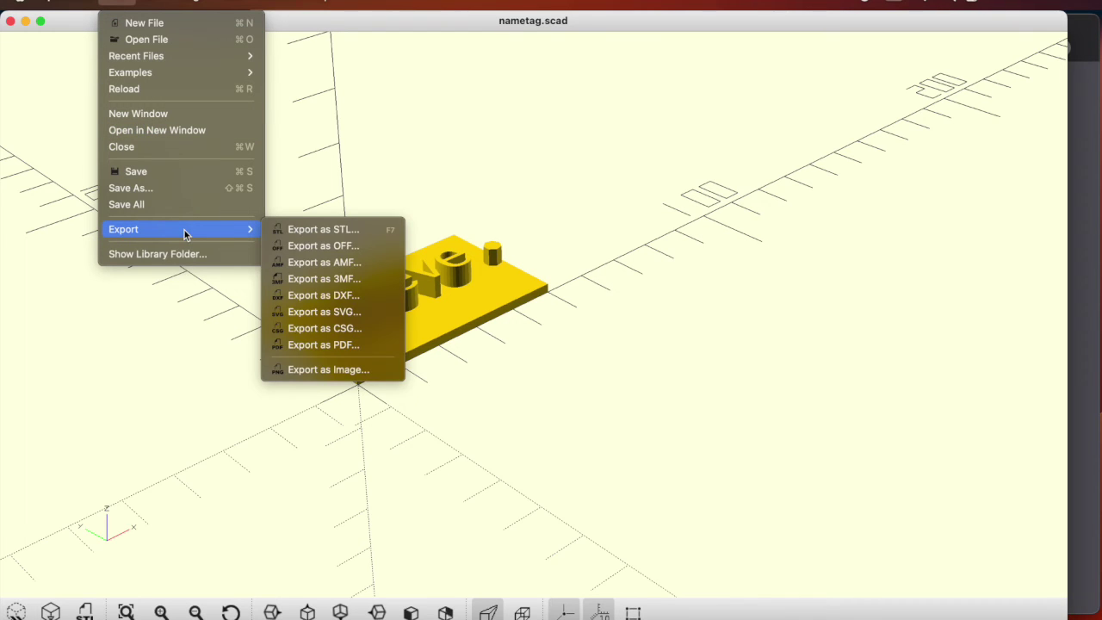
{"action": "left_click", "coordinate": [291, 229]}
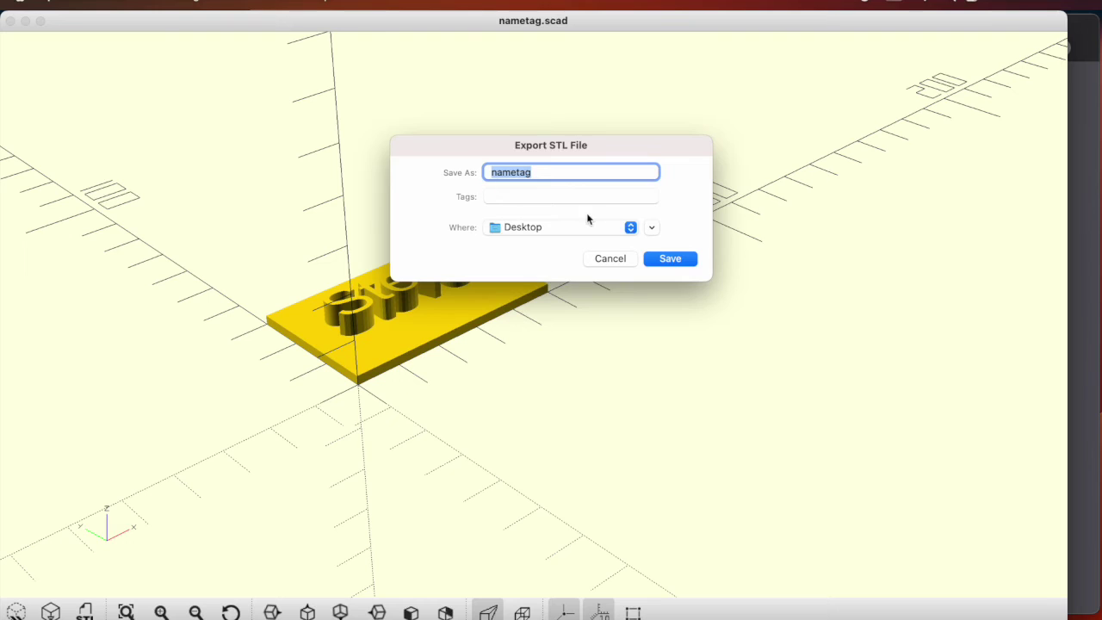
{"action": "left_click", "coordinate": [652, 258]}
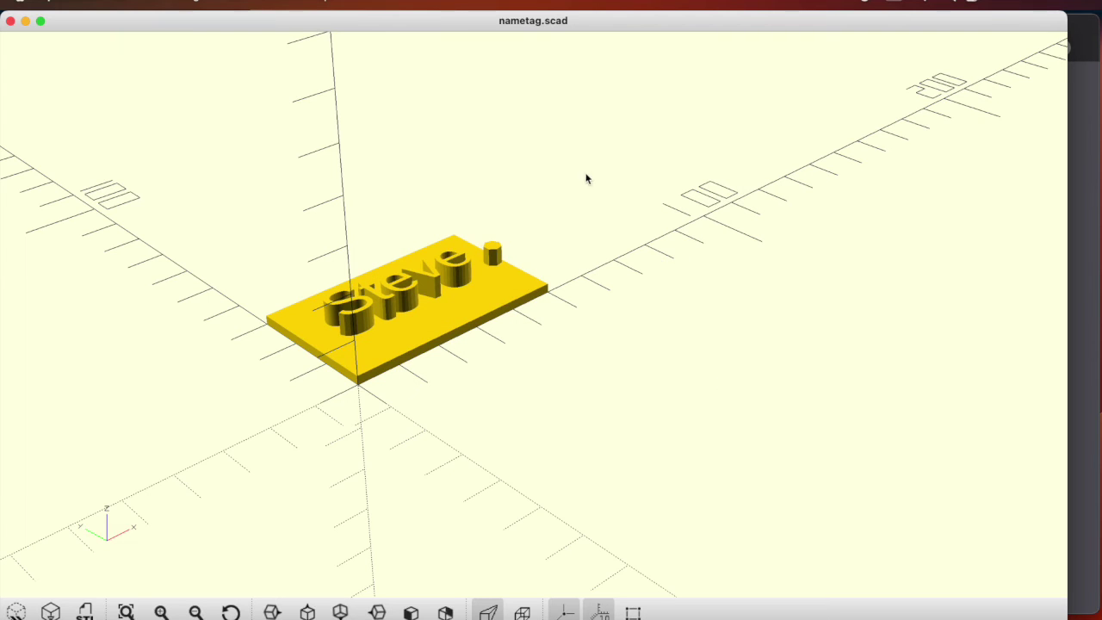
Step: Switch from OpenSCAD to Bambu Studio and import nametag.stl from the desktop onto the build plate
{"action": "left_click", "coordinate": [25, 21]}
{"action": "left_click_drag", "start_coordinate": [812, 29], "coordinate": [638, 25]}
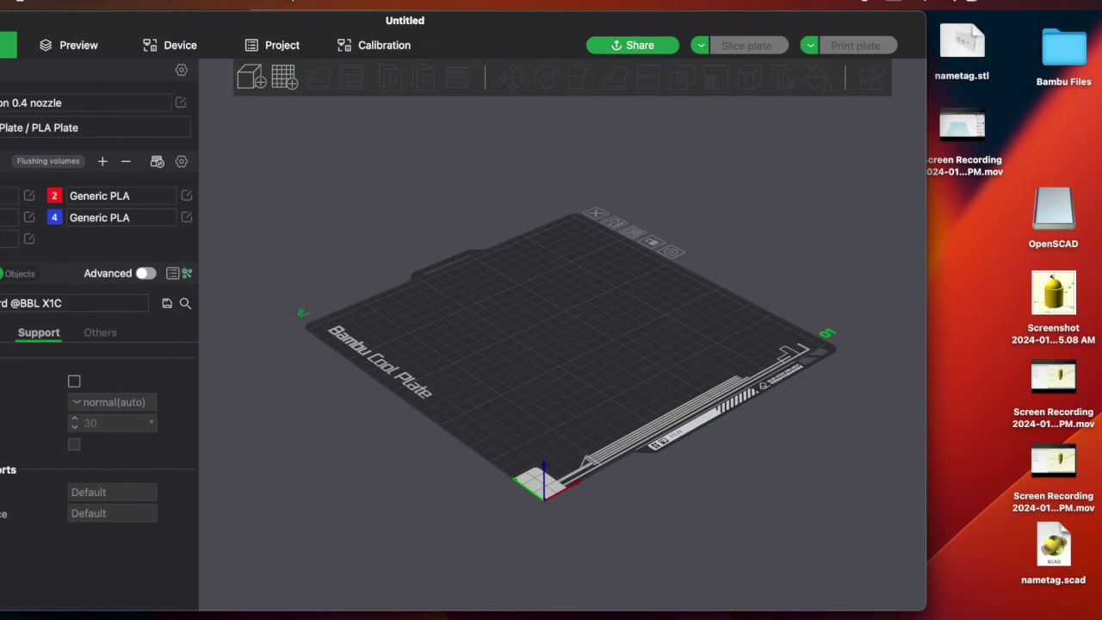
{"action": "left_click", "coordinate": [952, 53]}
{"action": "left_click_drag", "start_coordinate": [952, 53], "coordinate": [639, 301]}
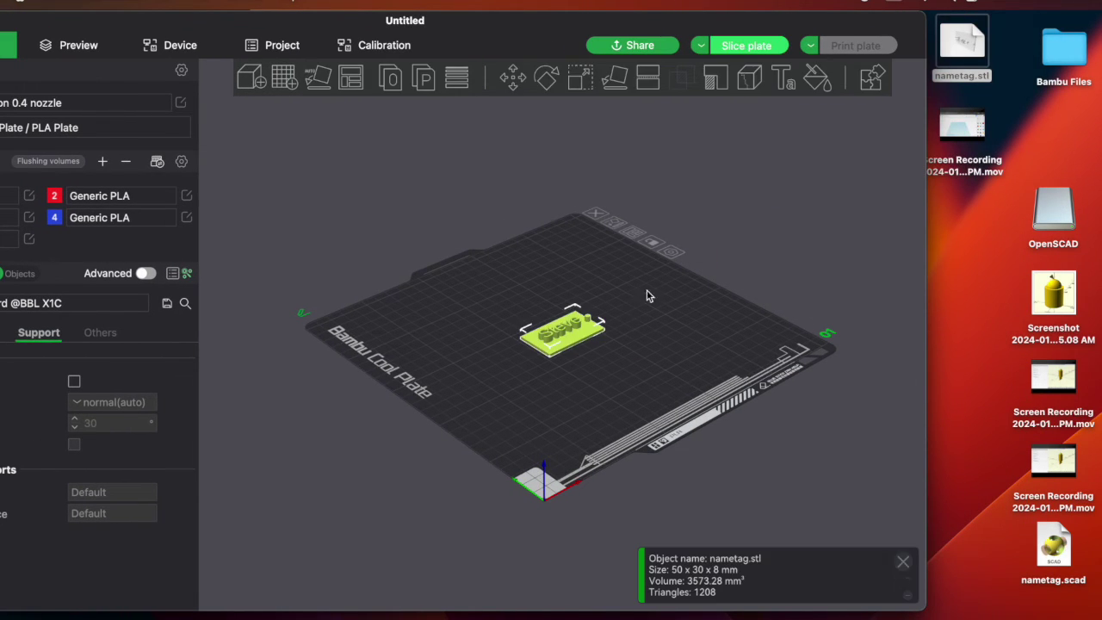
{"action": "left_click_drag", "start_coordinate": [860, 31], "coordinate": [985, 31]}
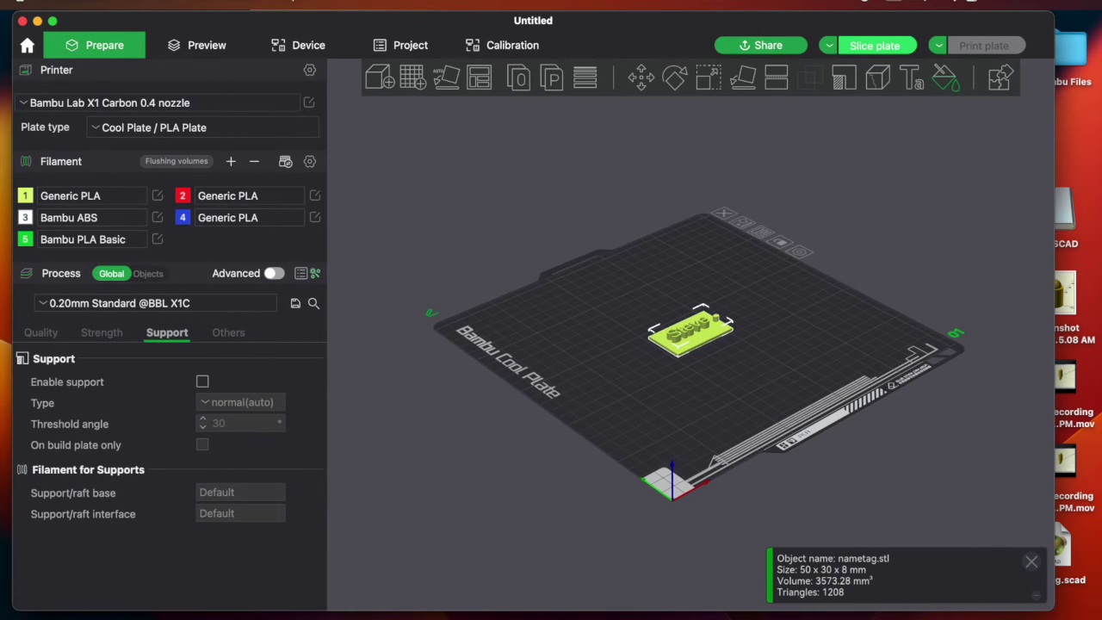
Step: Examine the imported name tag up close and edge-on, checking how the raised letters and cylinder meet the base plate
{"action": "left_click_drag", "start_coordinate": [712, 390], "coordinate": [694, 380]}
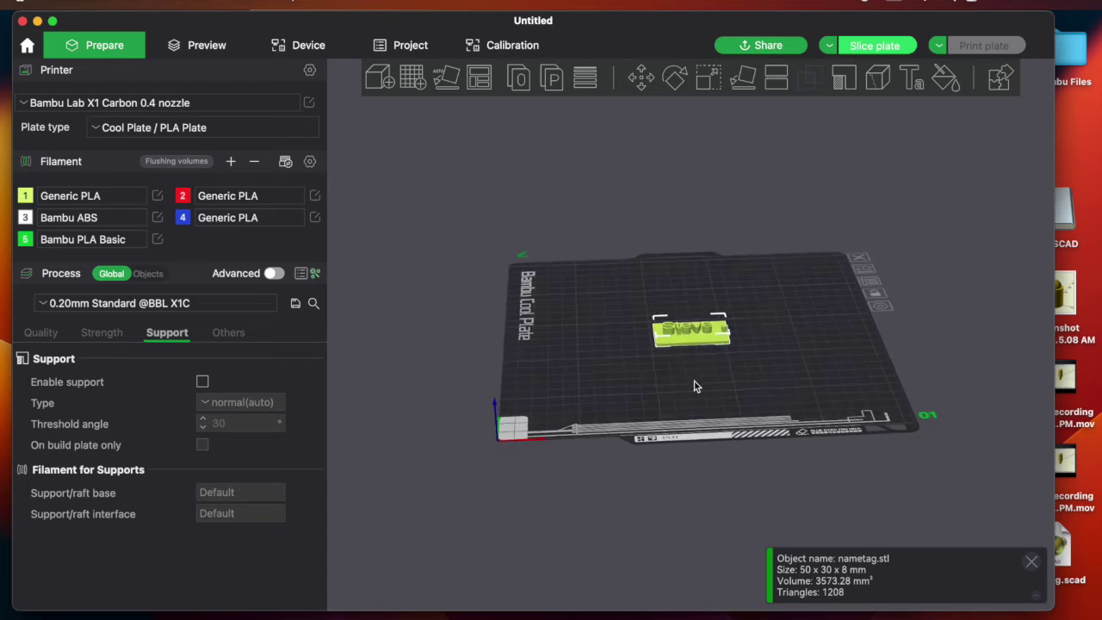
{"action": "scroll", "coordinate": [694, 380], "scroll_direction": "down", "scroll_amount": 3}
{"action": "scroll", "coordinate": [694, 379], "scroll_direction": "up", "scroll_amount": 5}
{"action": "scroll", "coordinate": [694, 380], "scroll_direction": "up", "scroll_amount": 5}
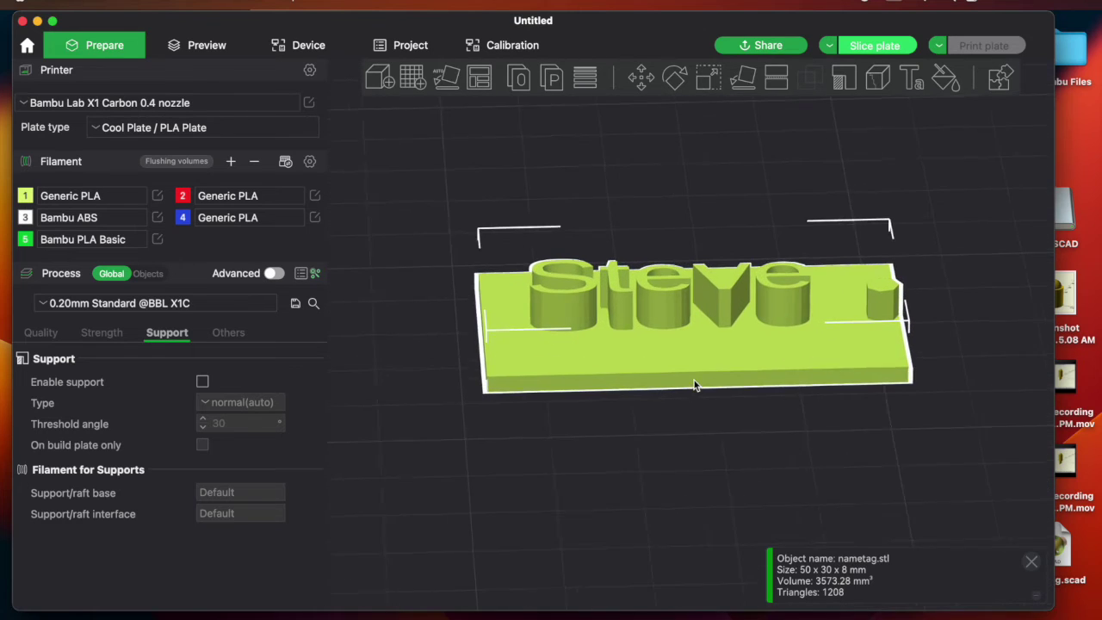
{"action": "left_click_drag", "start_coordinate": [685, 434], "coordinate": [723, 424]}
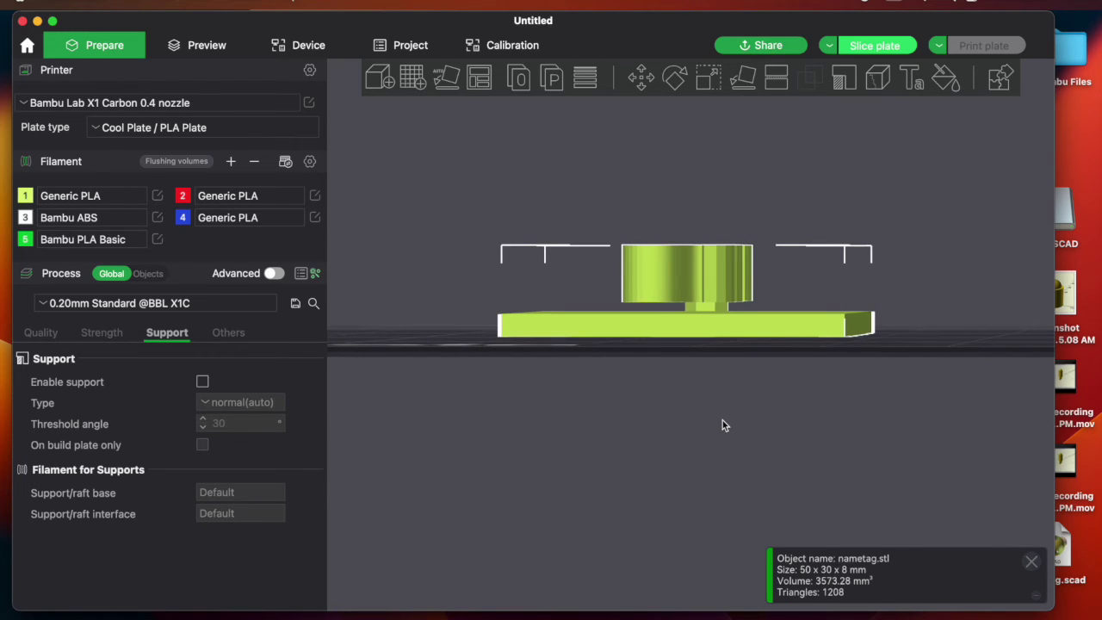
{"action": "left_click_drag", "start_coordinate": [723, 424], "coordinate": [669, 448]}
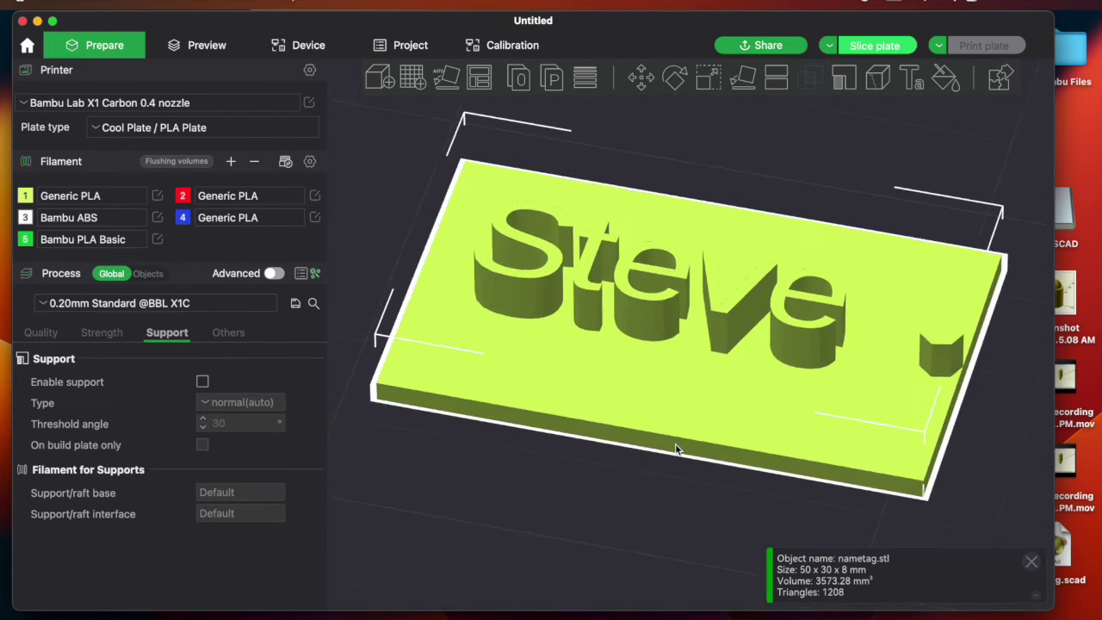
{"action": "left_click_drag", "start_coordinate": [675, 443], "coordinate": [630, 394]}
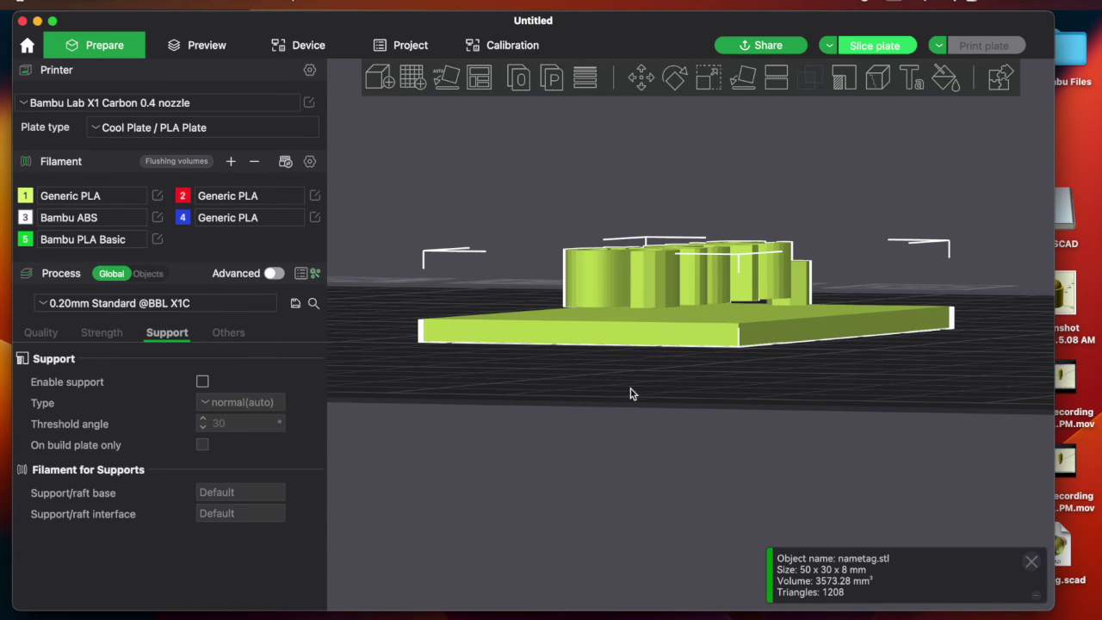
Step: Enable support for the name tag with the normal(auto) type and slice the plate
{"action": "left_click", "coordinate": [203, 382]}
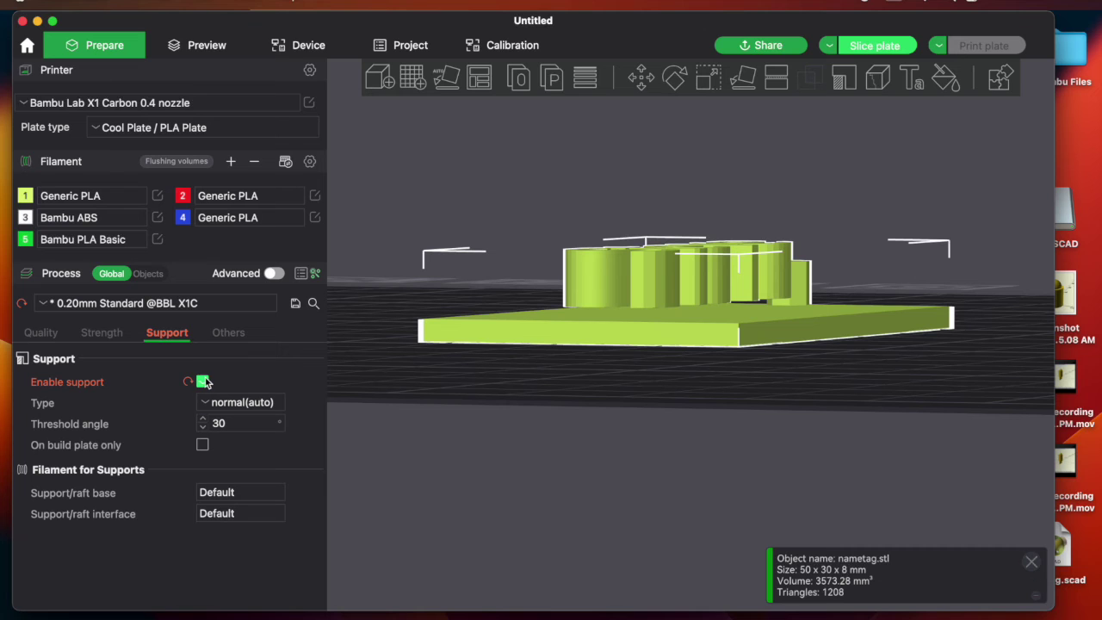
{"action": "left_click_drag", "start_coordinate": [463, 228], "coordinate": [430, 250]}
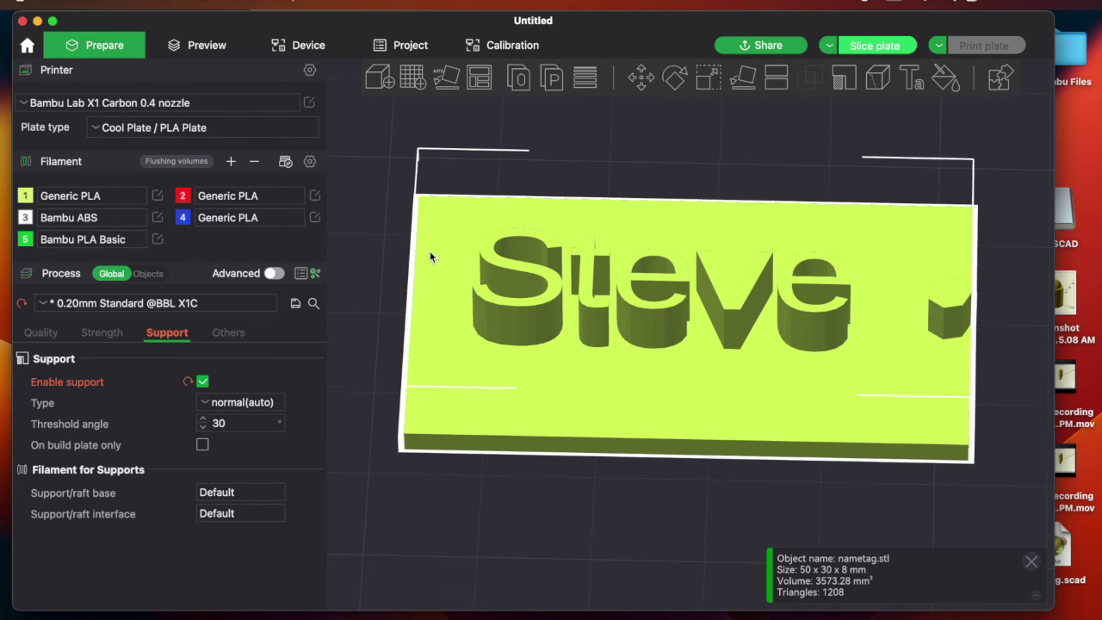
{"action": "left_click", "coordinate": [828, 47]}
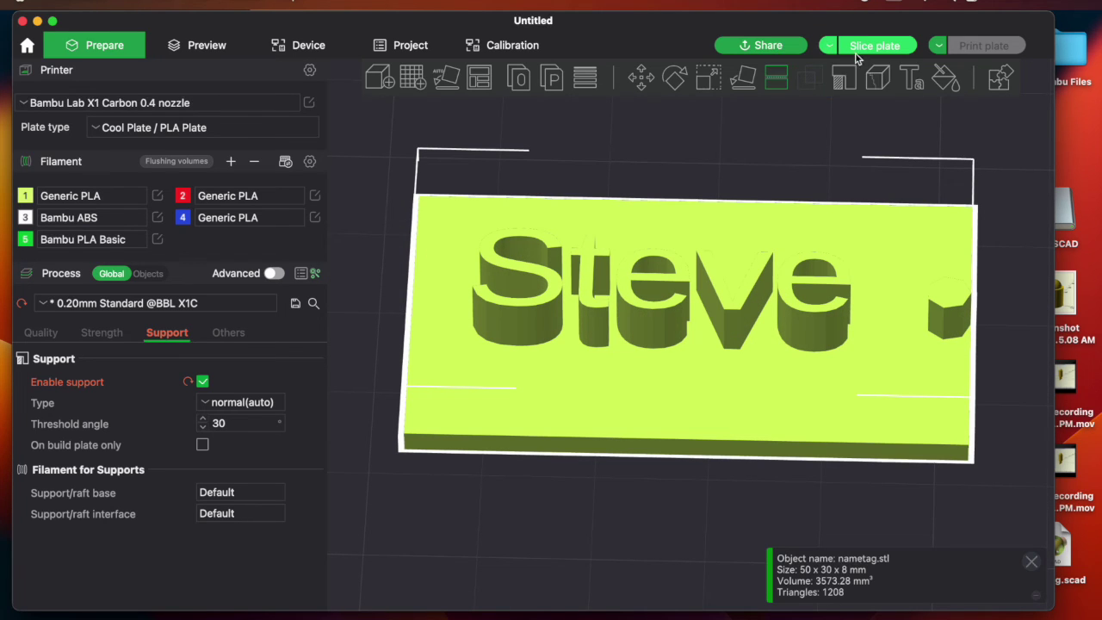
{"action": "left_click", "coordinate": [871, 47]}
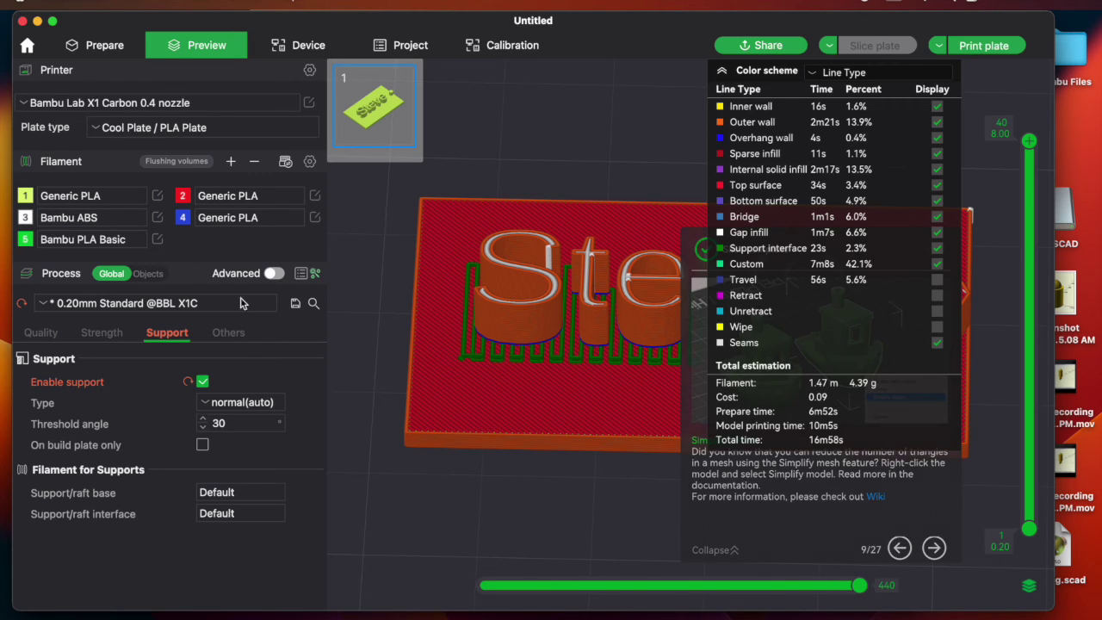
Step: Change the support type to tree(auto), reslice the plate, and inspect the supports beneath the letters
{"action": "left_click", "coordinate": [205, 402]}
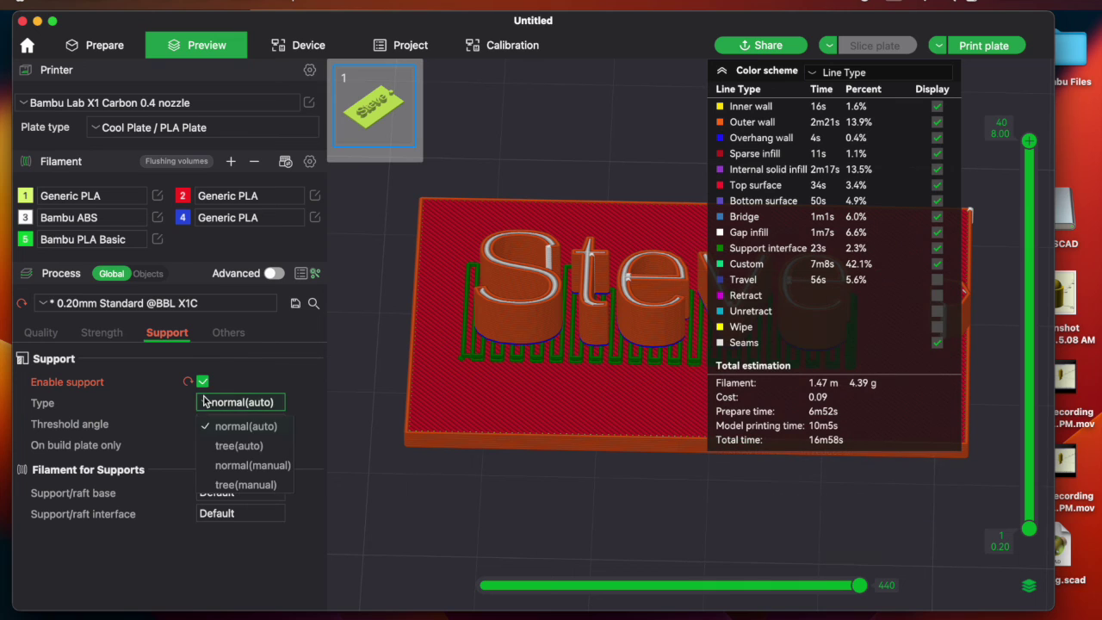
{"action": "left_click", "coordinate": [222, 446]}
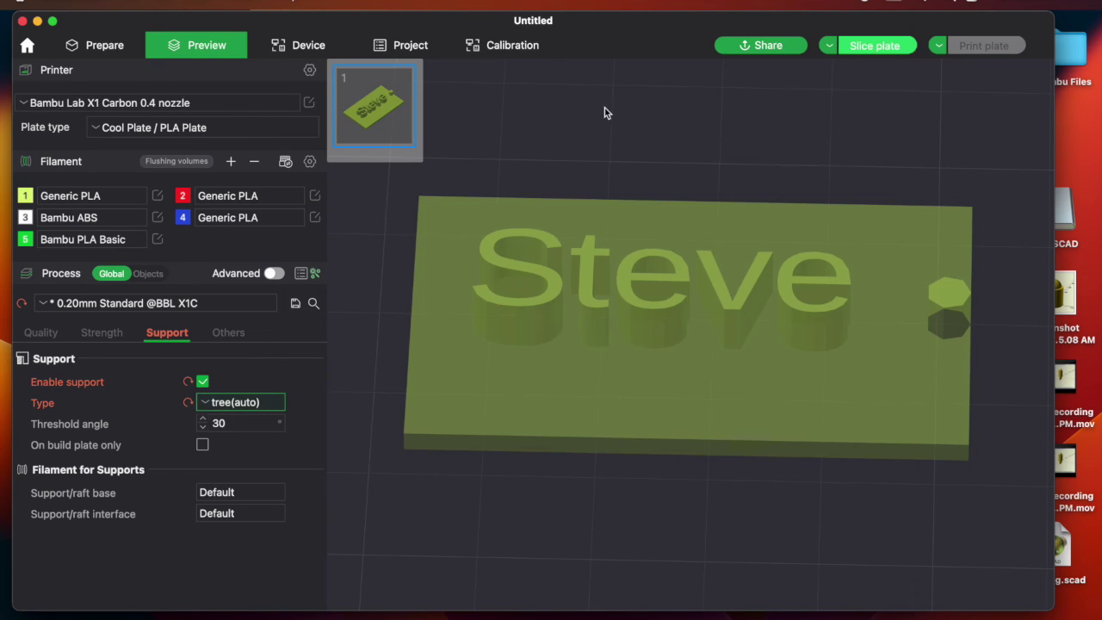
{"action": "left_click", "coordinate": [874, 46]}
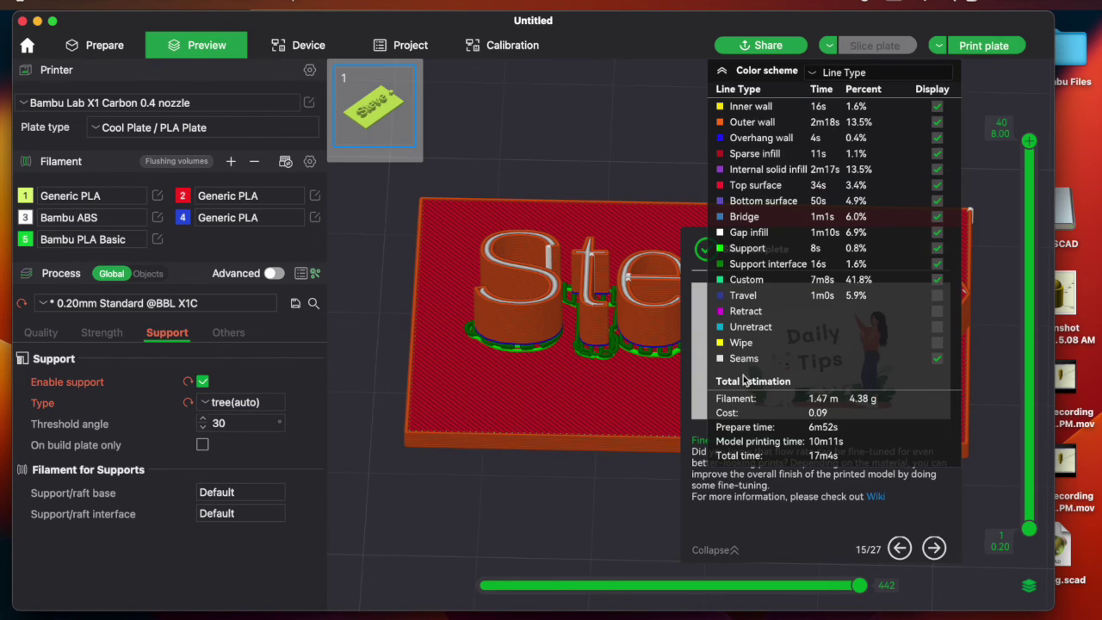
{"action": "mouse_move", "coordinate": [600, 475]}
{"action": "left_mouse_down"}
{"action": "mouse_move", "coordinate": [605, 435]}
{"action": "mouse_move", "coordinate": [598, 468]}
{"action": "left_mouse_up"}
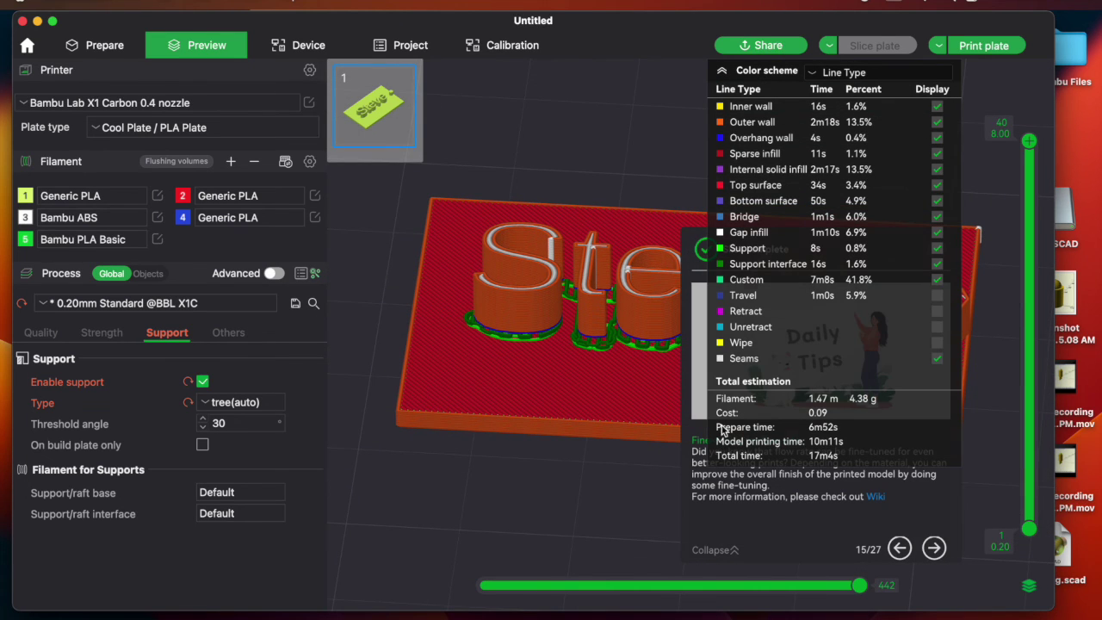